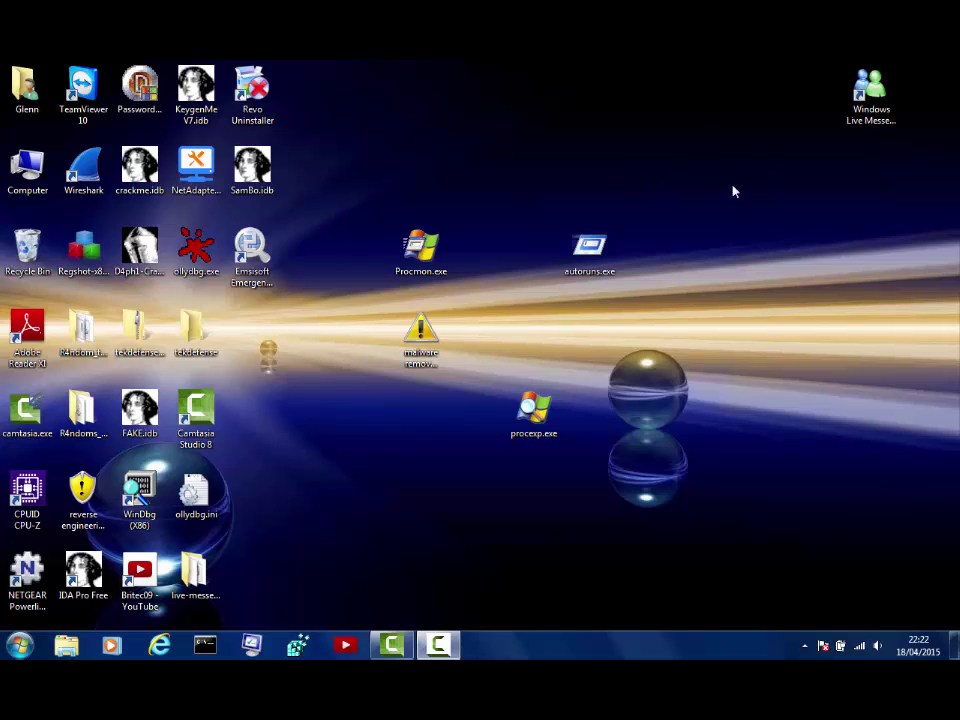
Step: Run the Windows Live Messenger shortcut despite the unverified publisher and move its window to the empty area beneath the shortcut
left_click(862, 112)
double_click(862, 112)
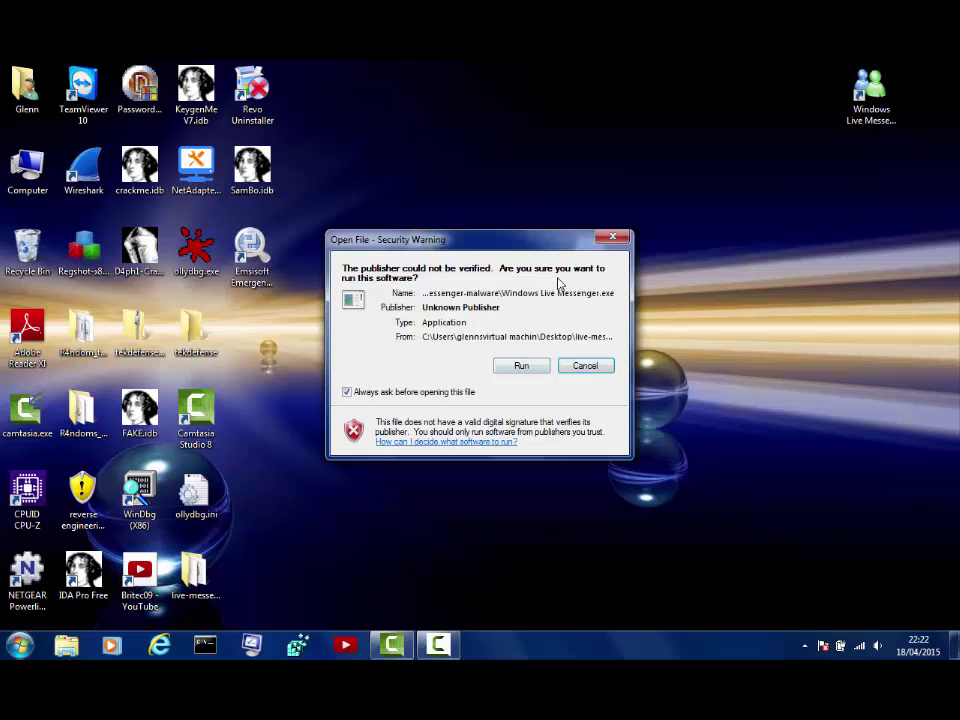
left_click(520, 367)
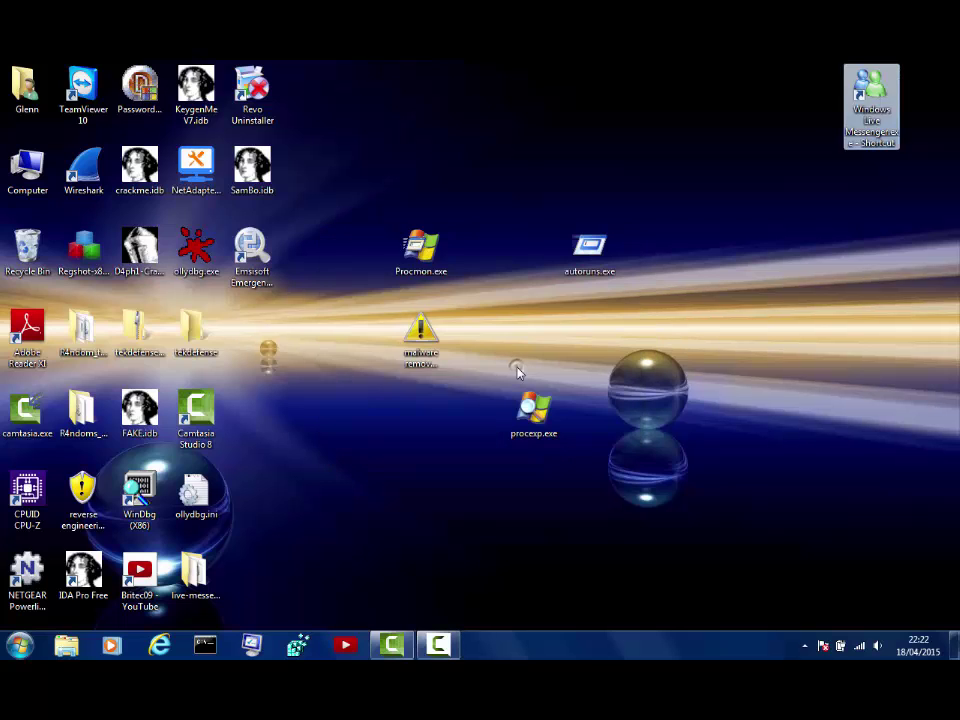
left_click_drag(375, 105, 800, 165)
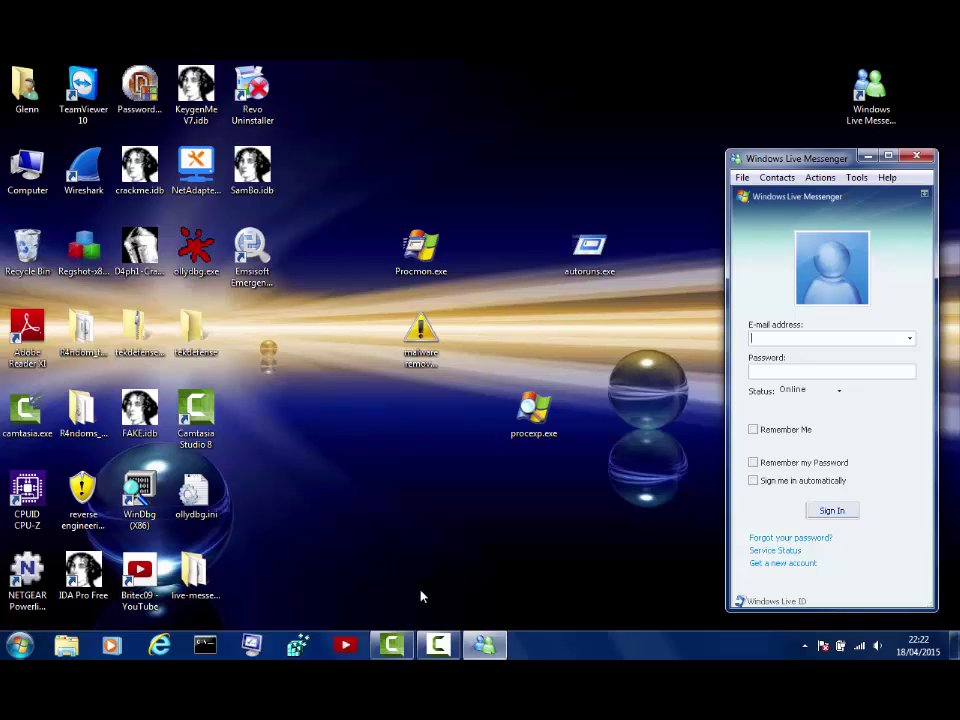
Step: Fill in a dummy e-mail address in the Messenger sign-in form, keeping the current color scheme but allowing the performance prompt again
mouse_move(437, 647)
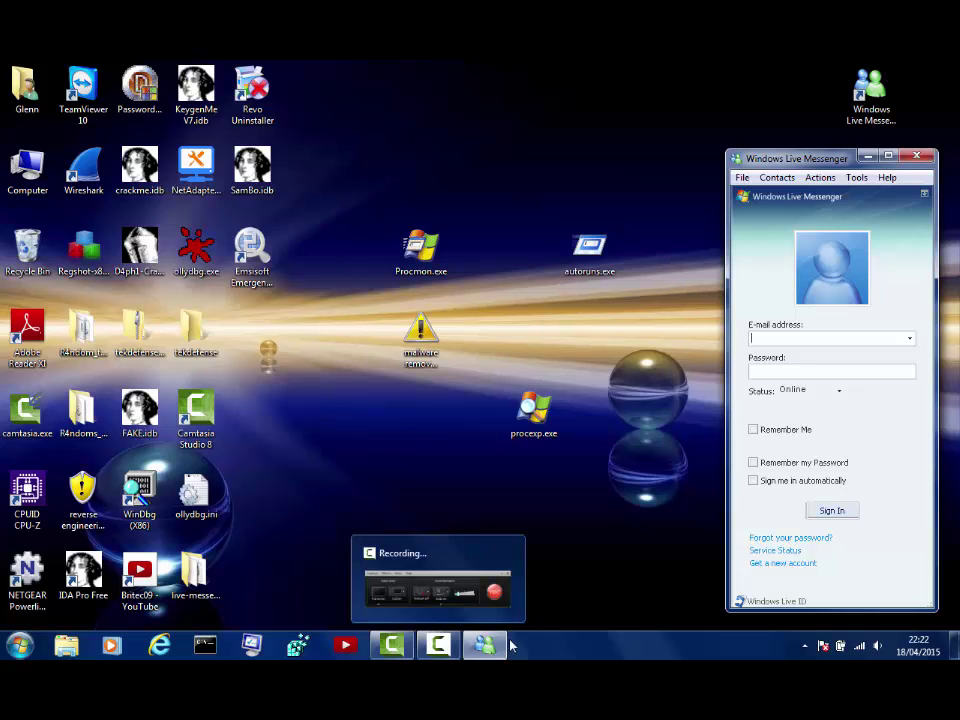
type("wwwwwww")
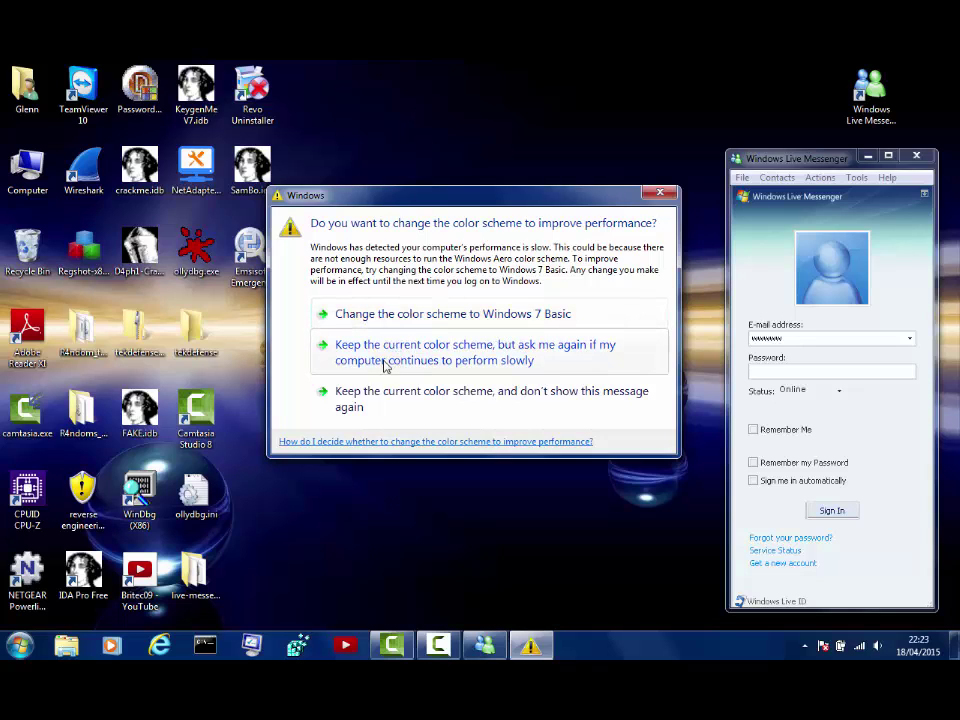
left_click(458, 360)
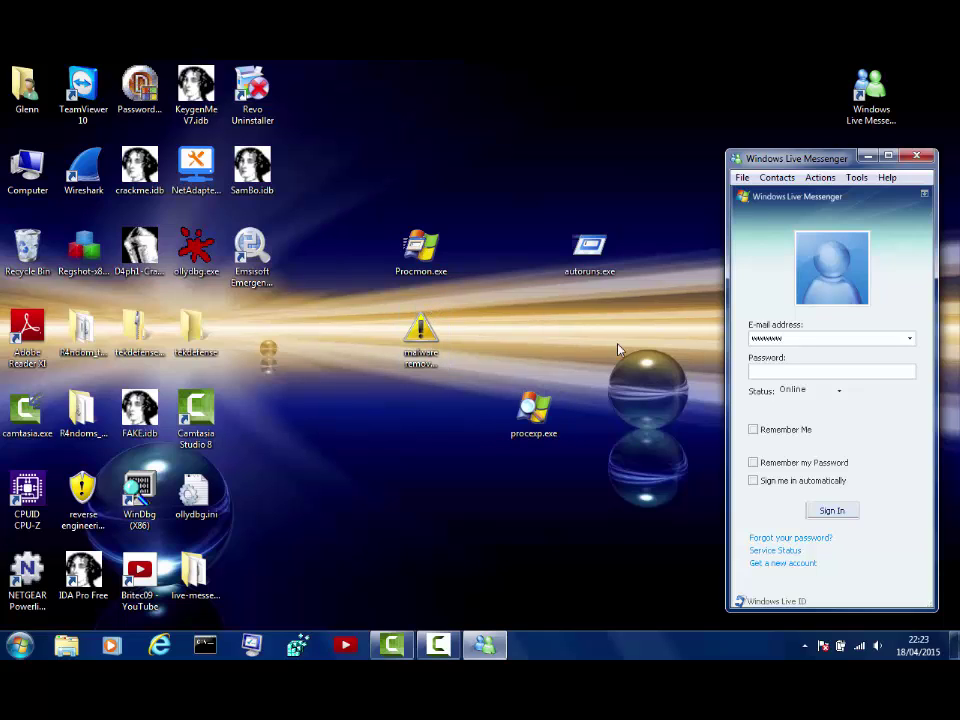
Step: Enter the account password in Windows Live Messenger, try to sign in, and close the error dialog
left_click(783, 371)
type("******")
left_click(831, 511)
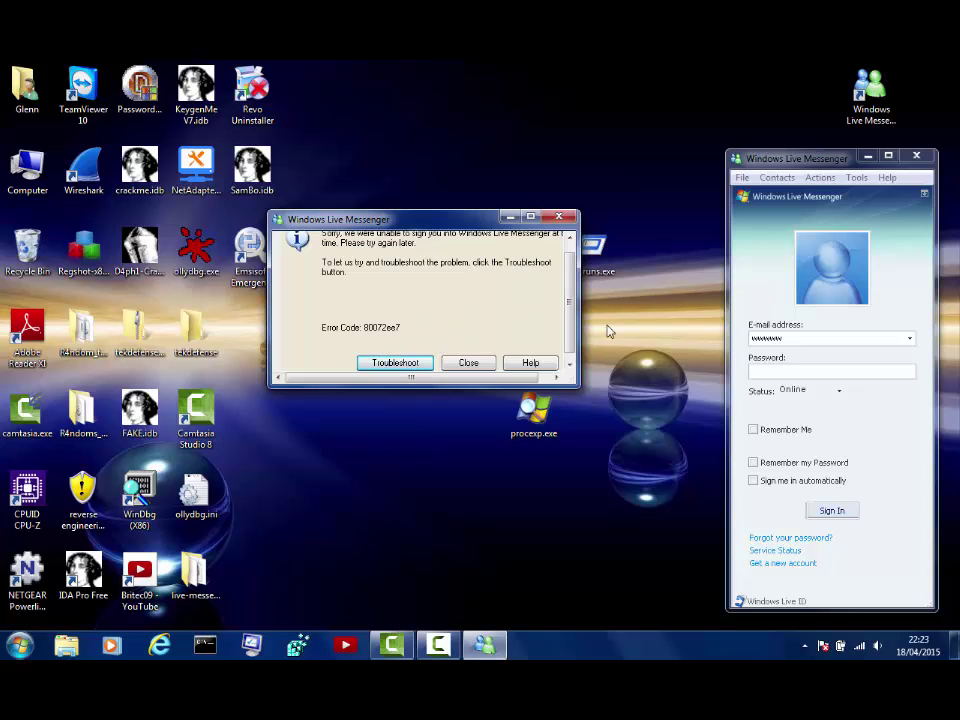
left_click(468, 363)
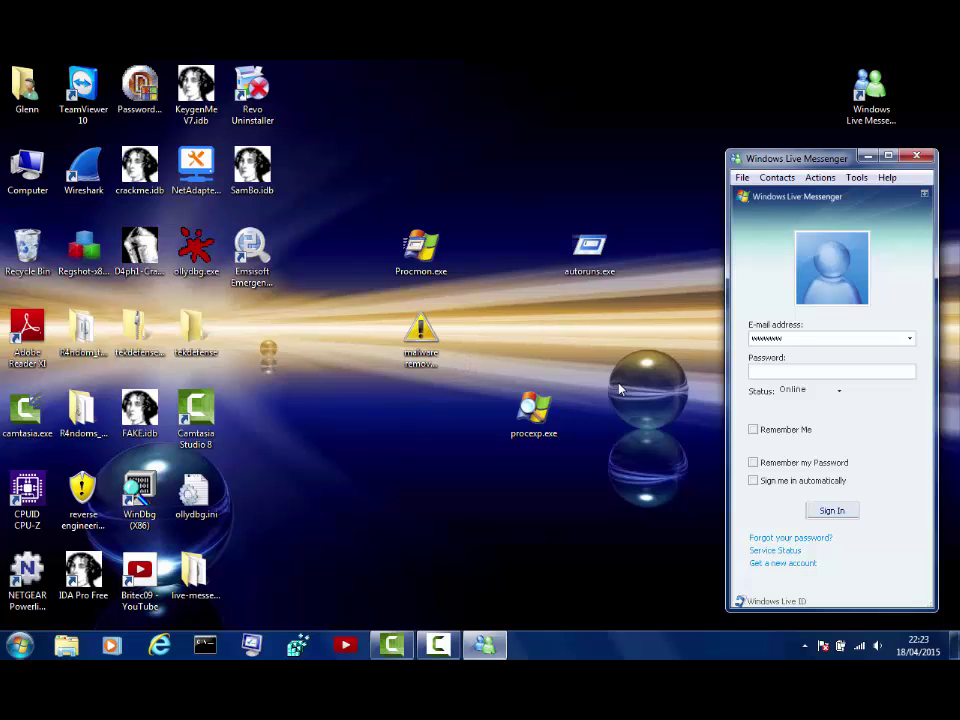
Step: Re-enter the account password, retry the Messenger sign-in, and dismiss the error dialog again
left_click(771, 373)
type("******")
left_click(831, 510)
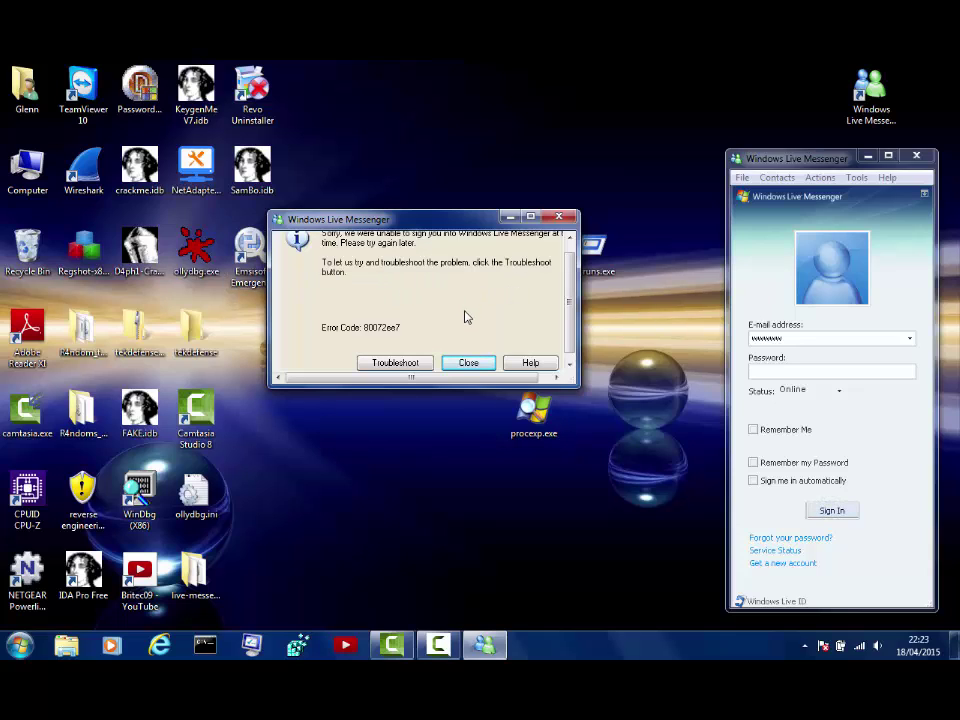
left_click(470, 364)
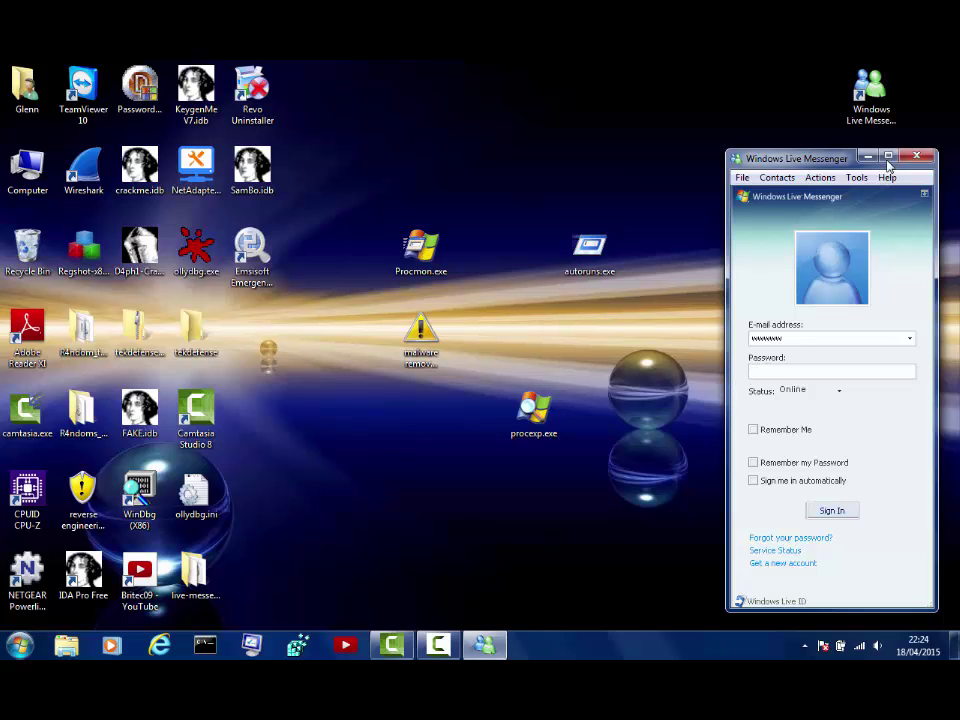
Step: Close Windows Live Messenger and the ourgodfather.com page it opens, keeping the current color scheme when prompted
left_click(919, 160)
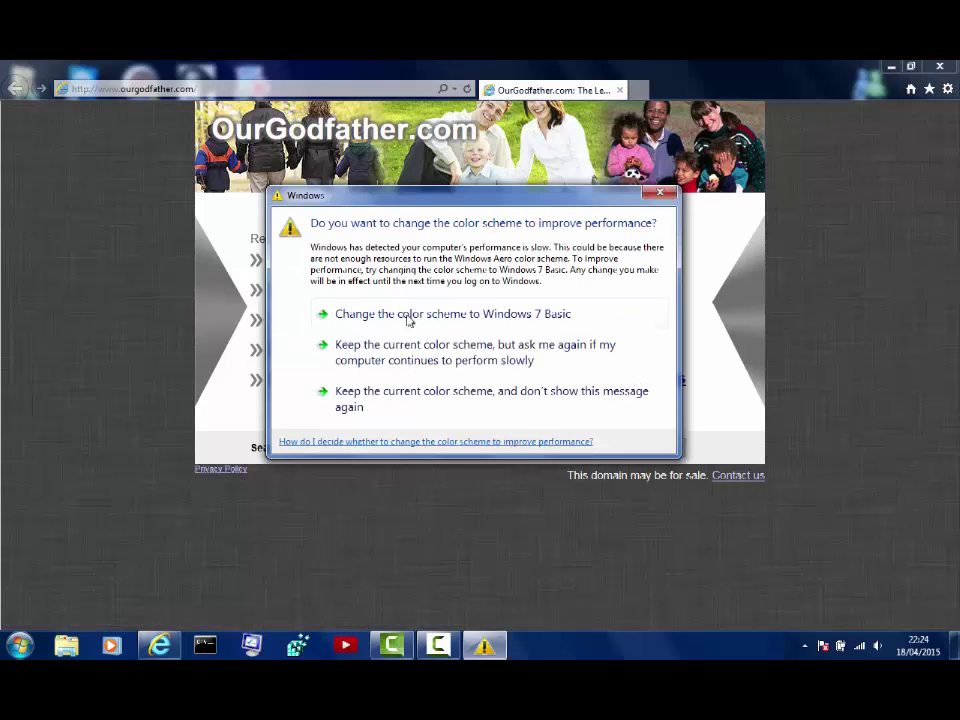
left_click(398, 349)
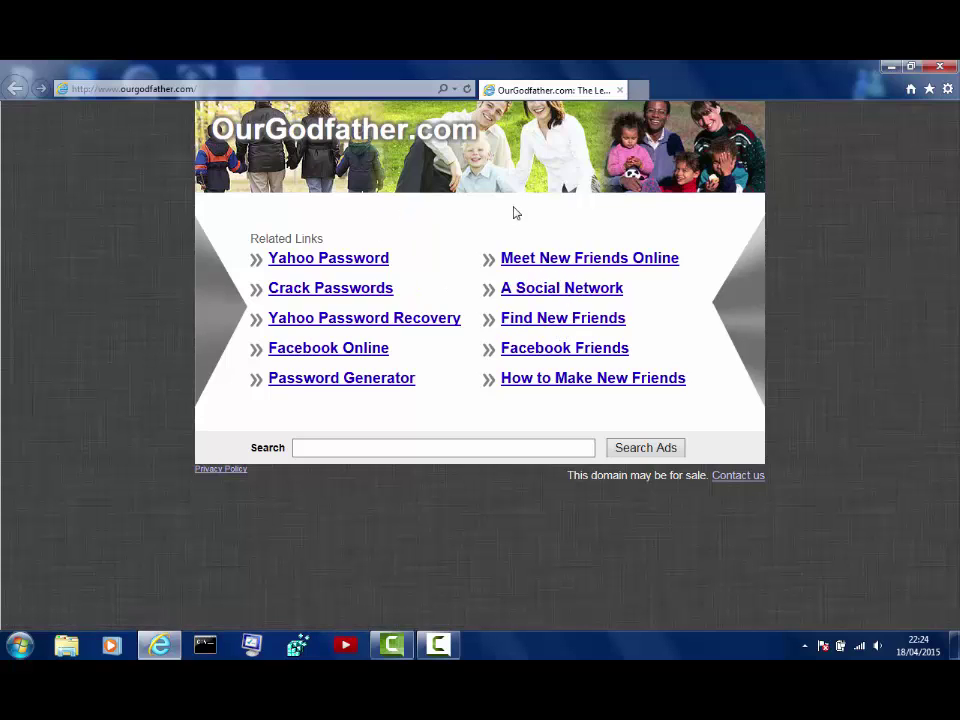
left_click(621, 91)
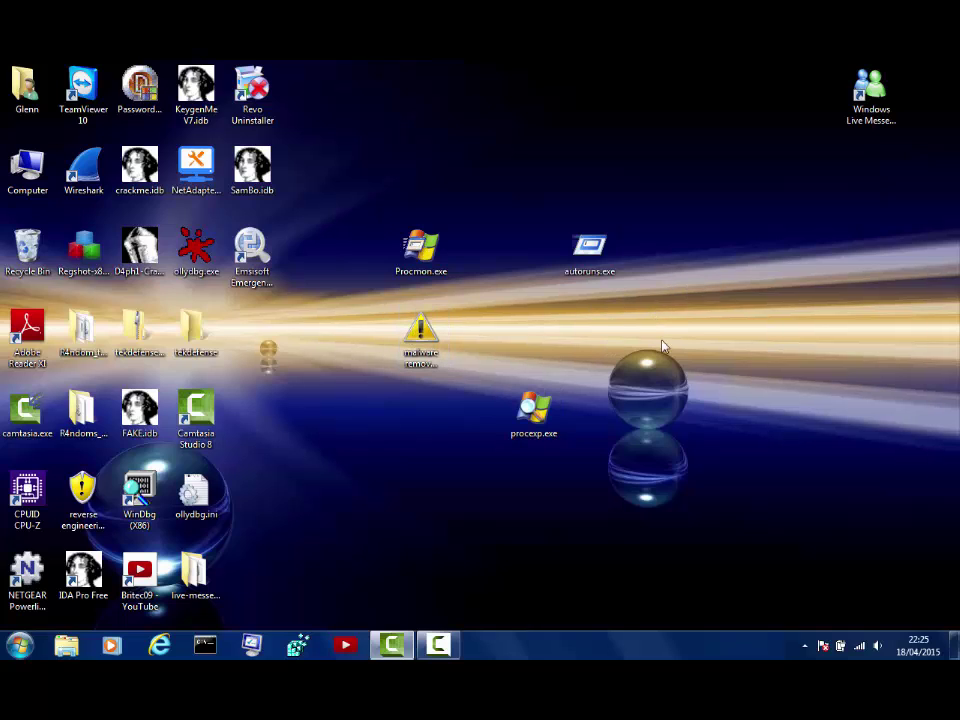
Step: Launch Windows Live Messenger again from its desktop shortcut and move its window clear of the analysis tool icons
left_click(533, 410)
left_click(868, 112)
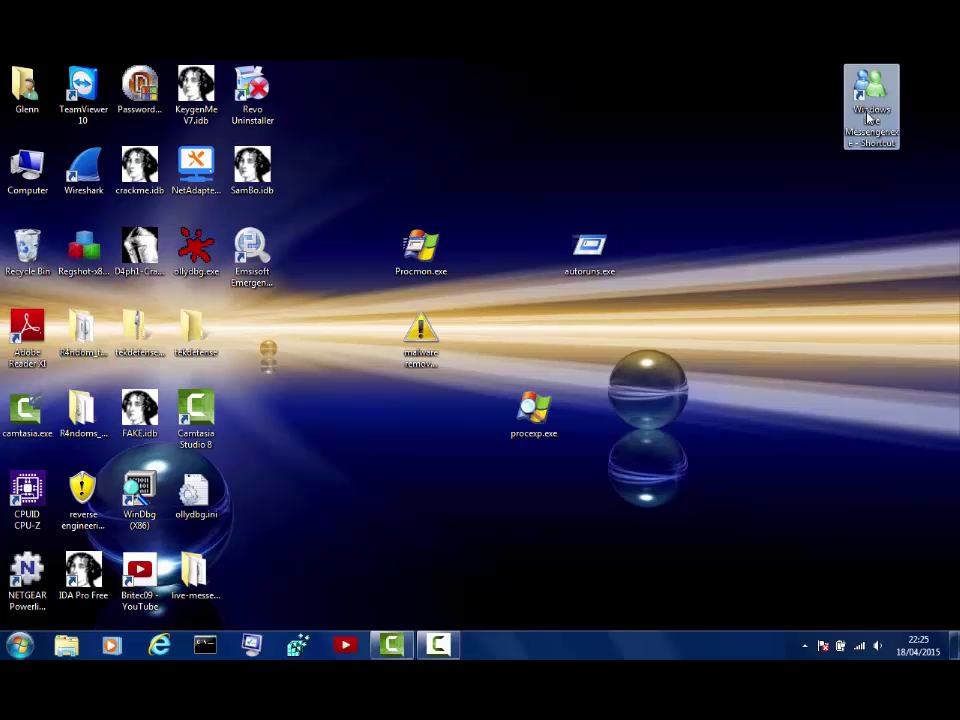
double_click(868, 112)
left_click(531, 367)
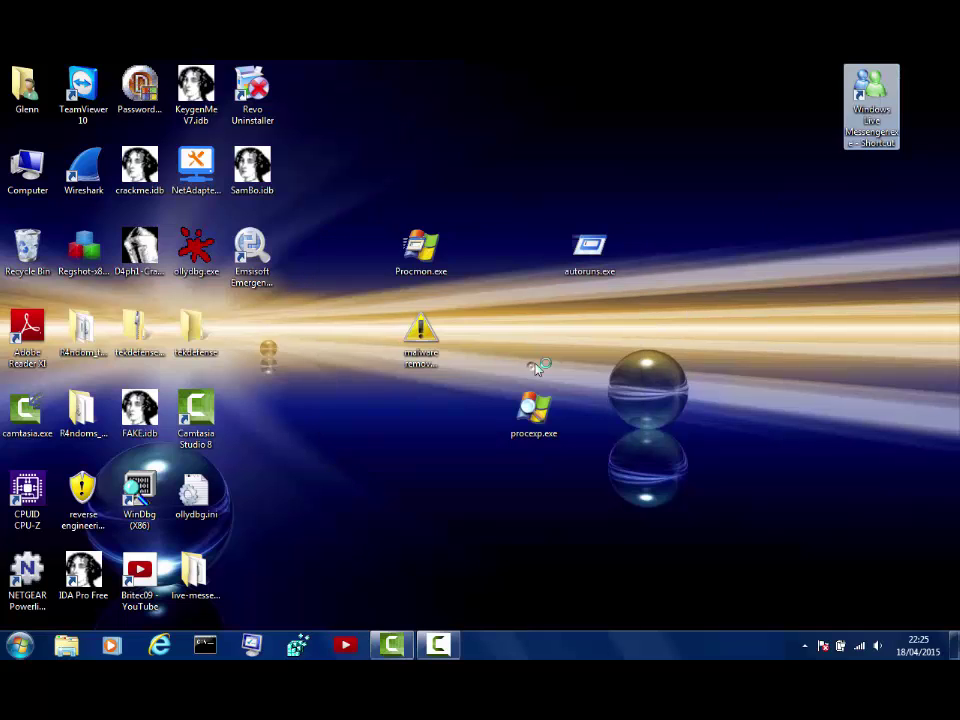
left_click_drag(378, 104, 807, 164)
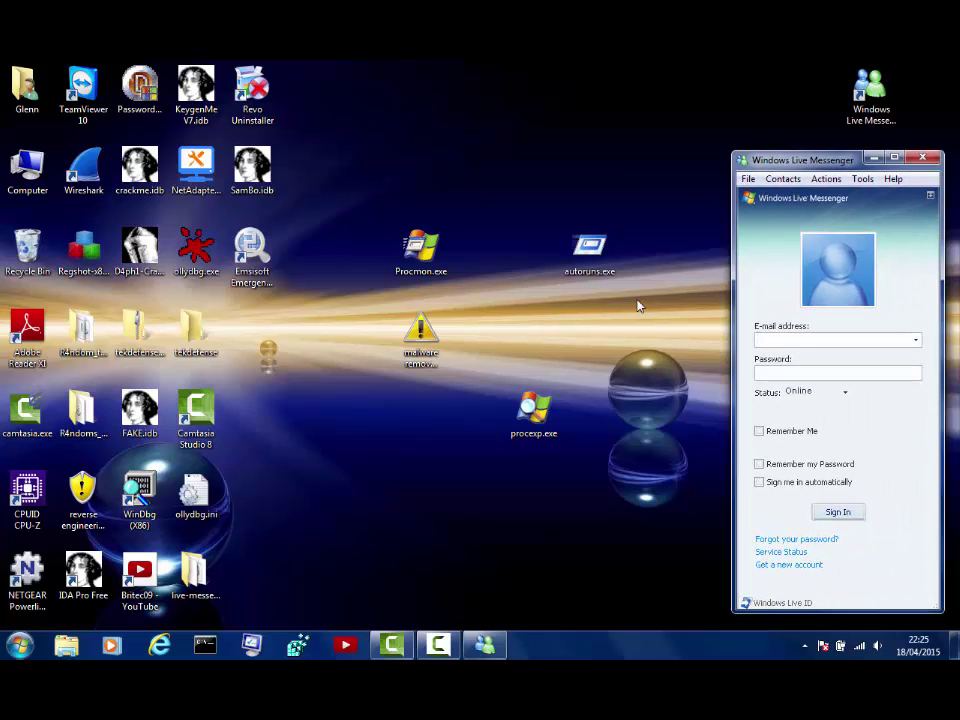
left_click(466, 365)
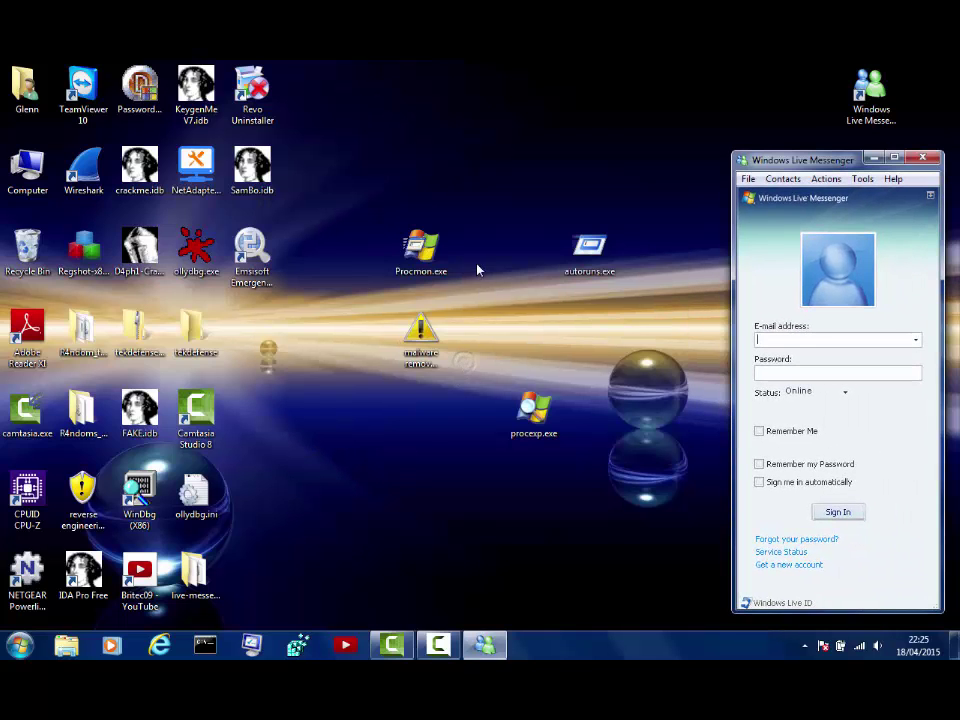
Step: Run procexp.exe from the desktop as administrator to open Process Explorer
left_click(524, 424)
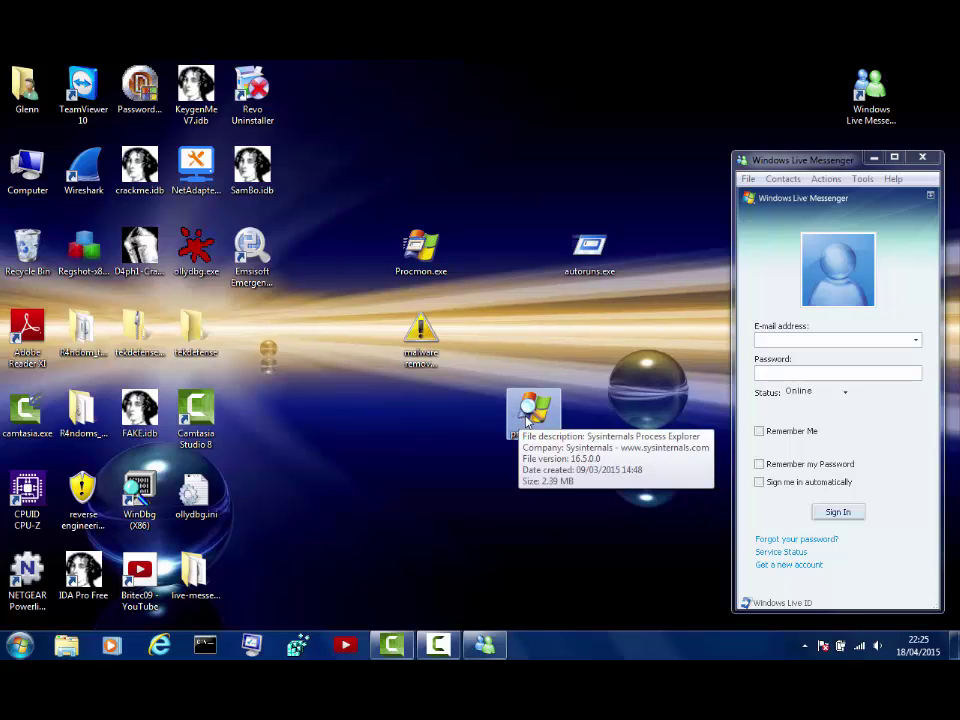
right_click(527, 420)
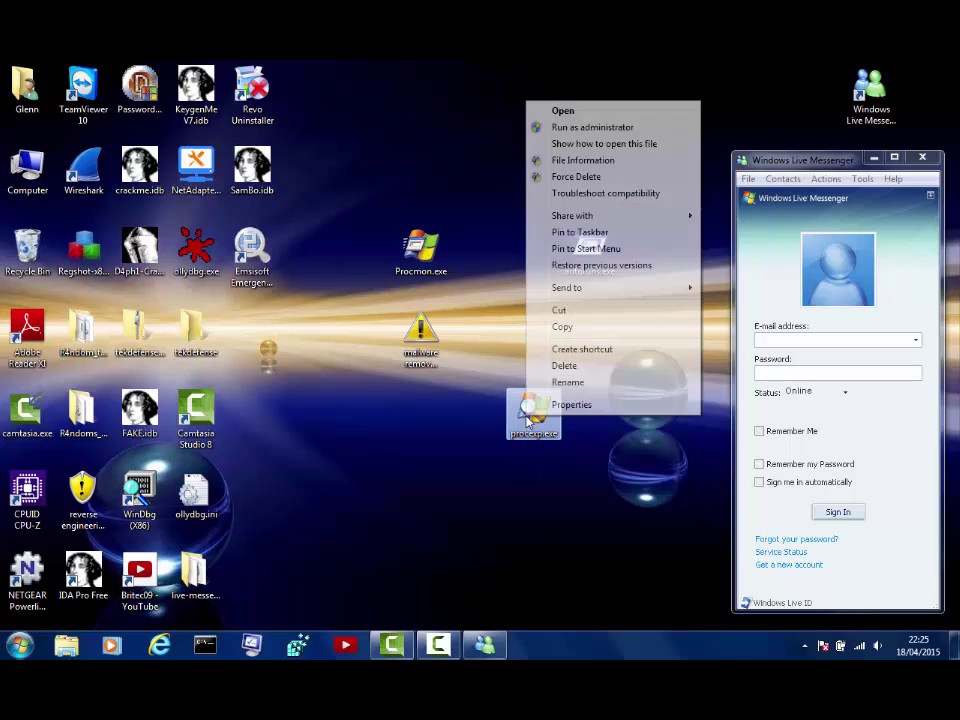
left_click(573, 128)
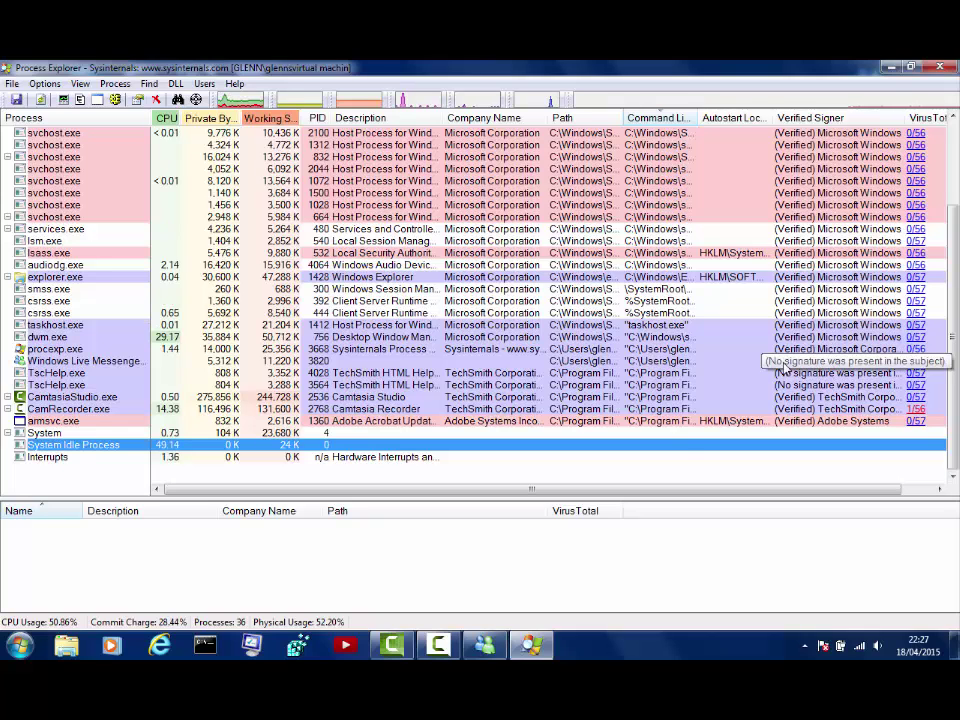
Step: Show the Windows Live Messenger process's loaded DLLs in an enlarged lower pane and check their VirusTotal ratings
left_click(548, 368)
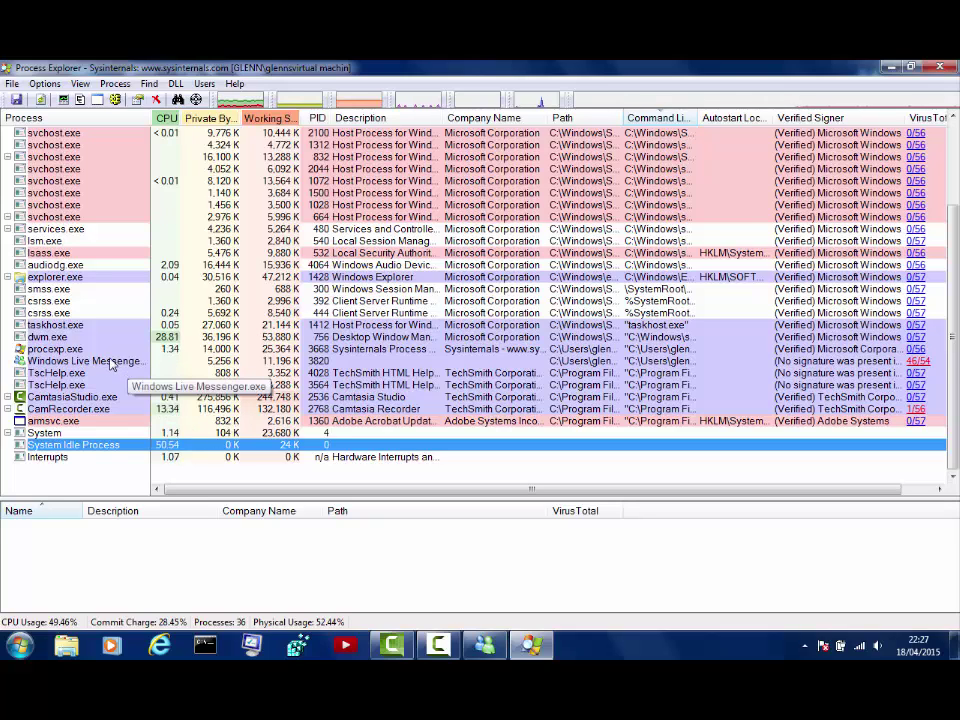
left_click(111, 364)
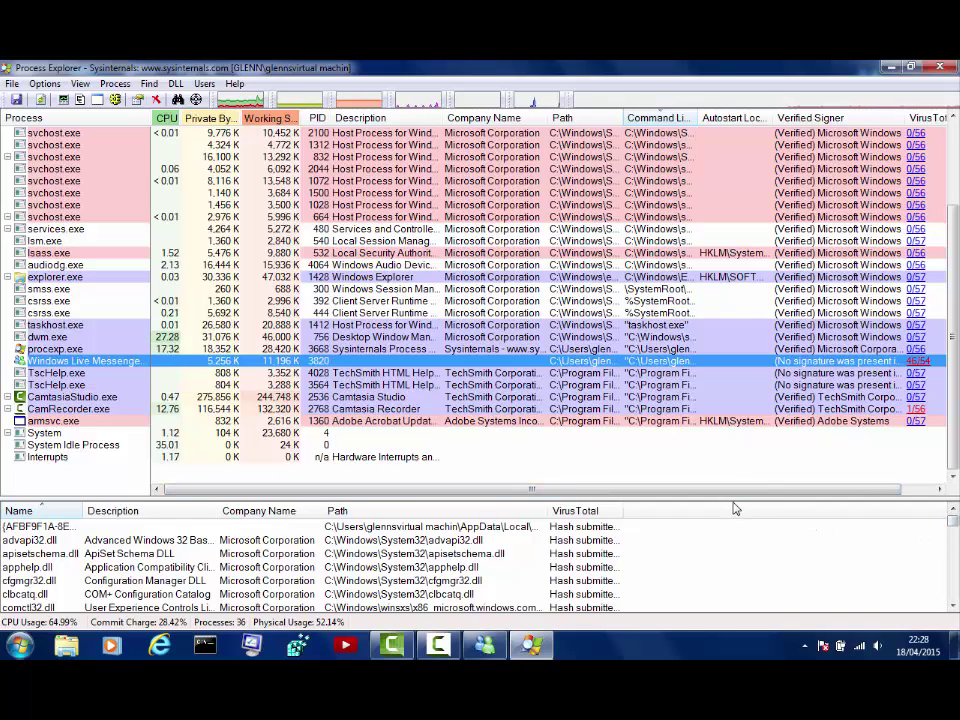
left_click_drag(733, 498, 728, 410)
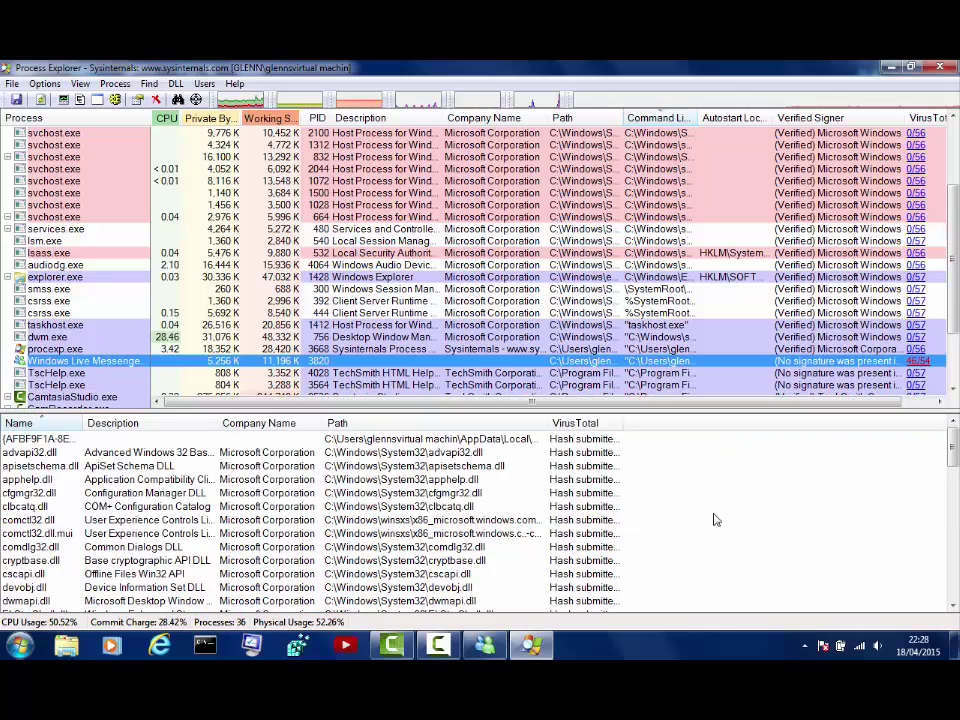
scroll(669, 508, "down", 2)
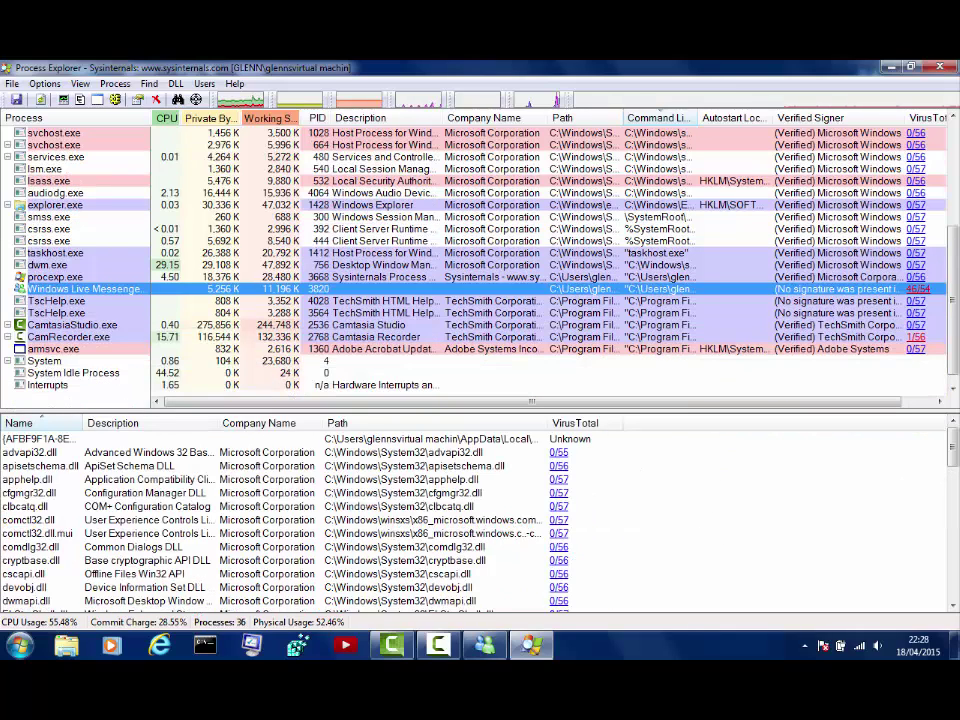
scroll(953, 465, "down", 1)
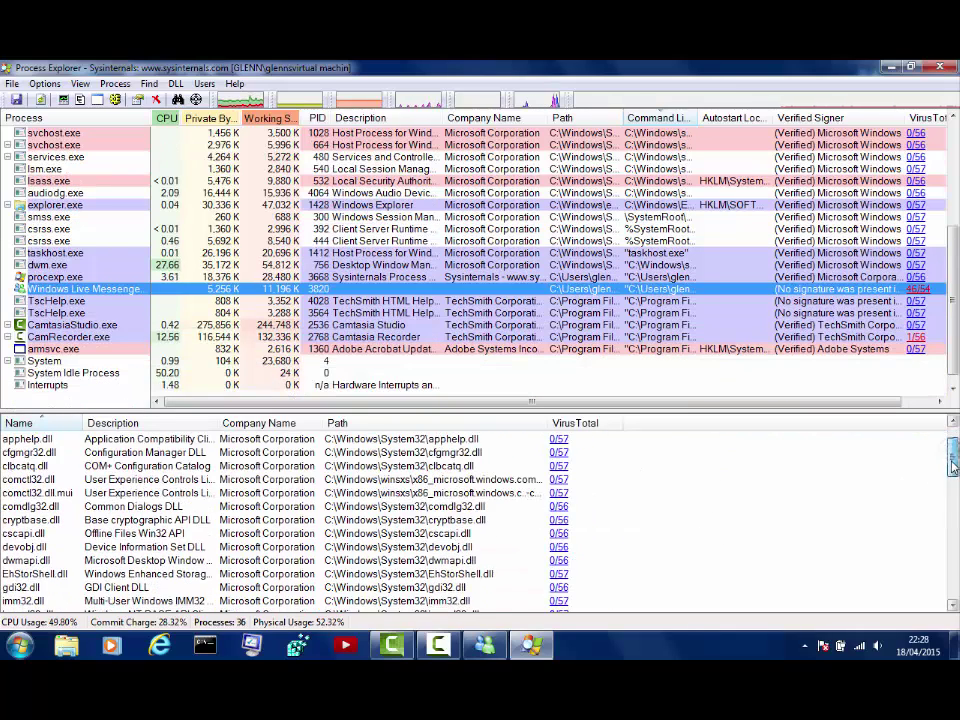
left_click_drag(953, 465, 944, 588)
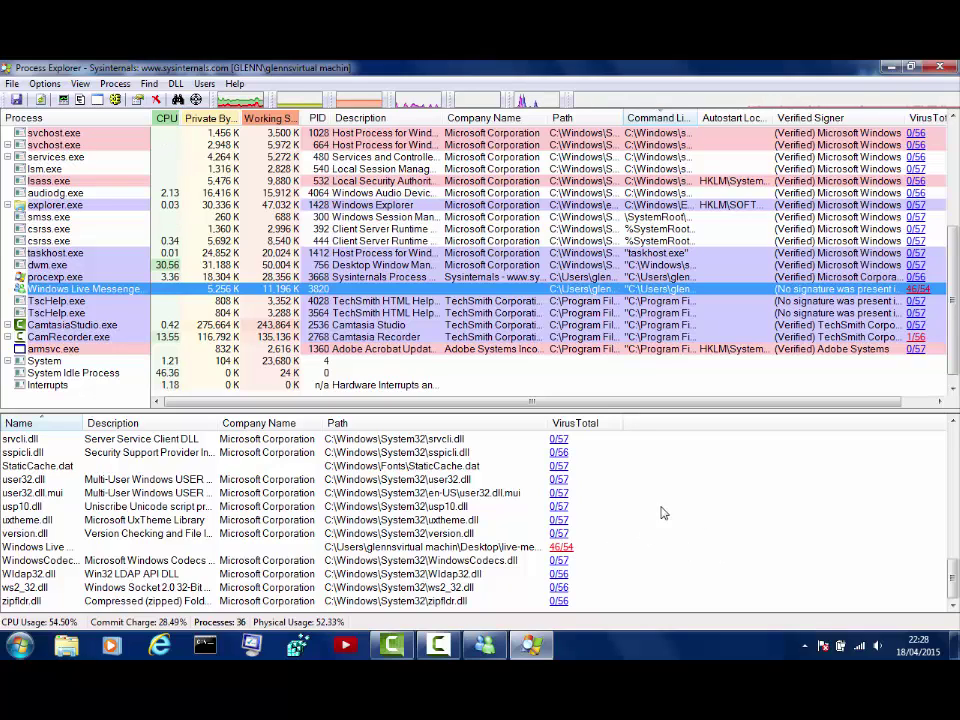
Step: Open the VirusTotal report for the Windows Live Messenger.exe entry in the DLL list, closing its properties window
double_click(558, 549)
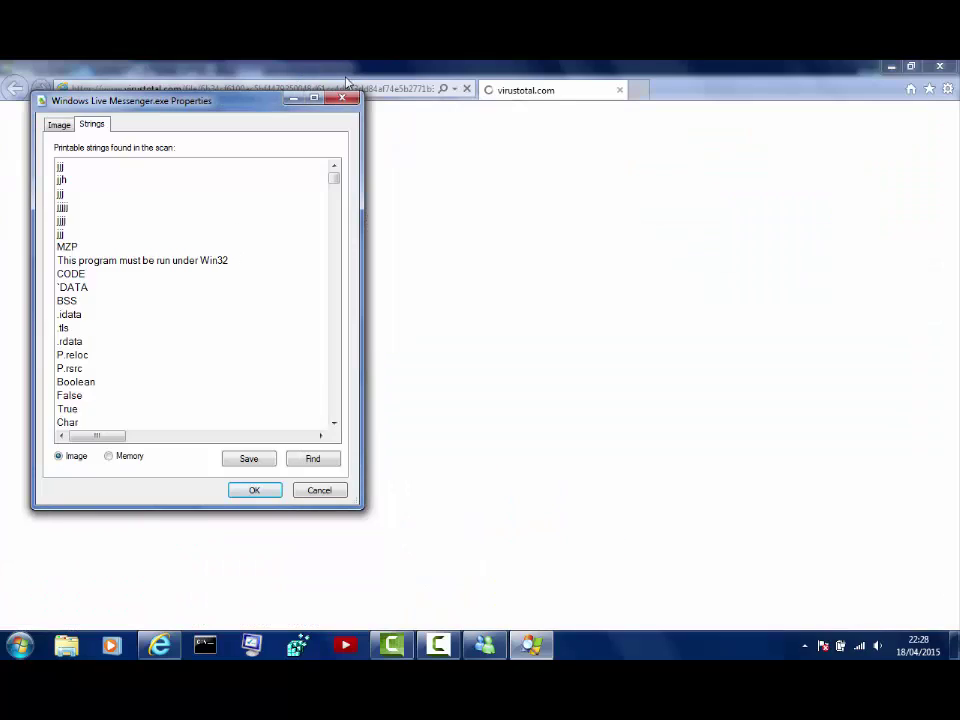
left_click(342, 97)
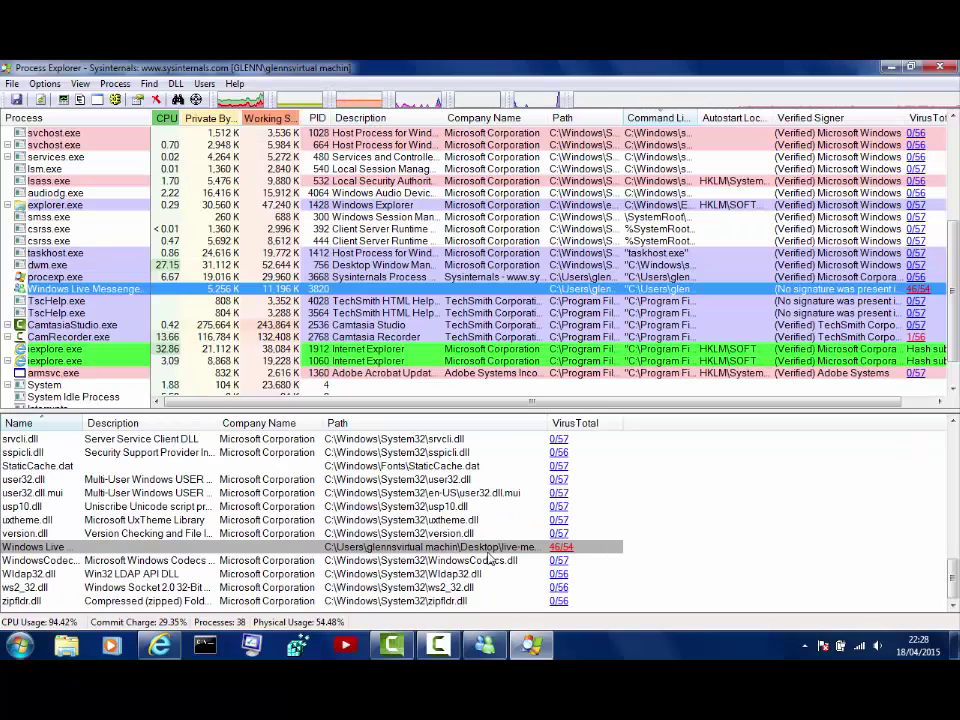
double_click(556, 547)
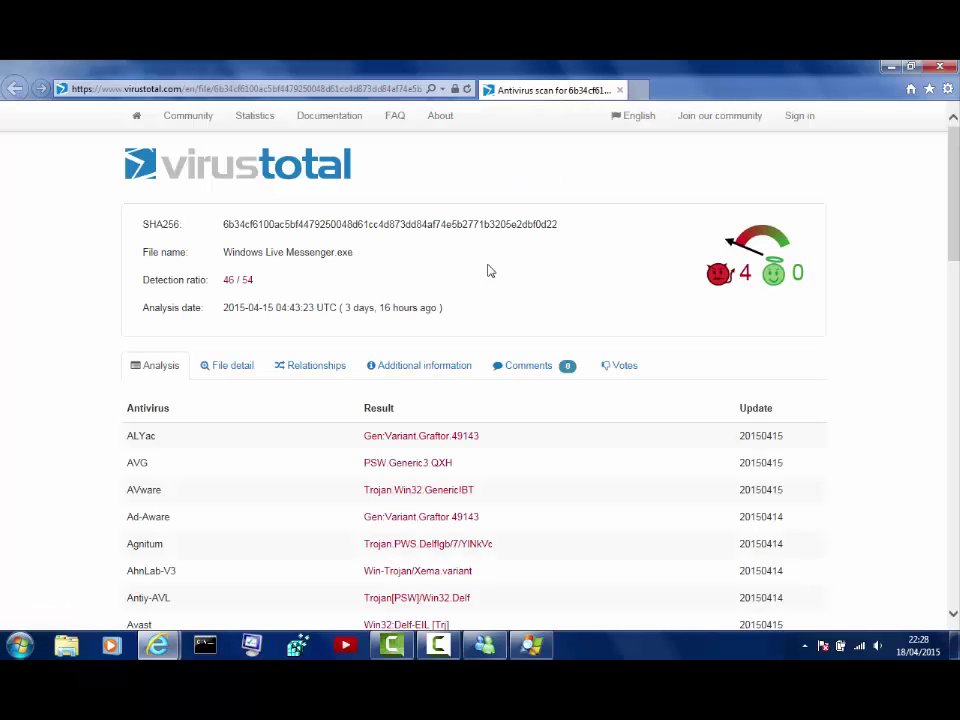
Step: Examine the antivirus detection names in the VirusTotal report for Windows Live Messenger.exe, keeping the current color scheme when prompted
scroll(548, 301, "down", 3)
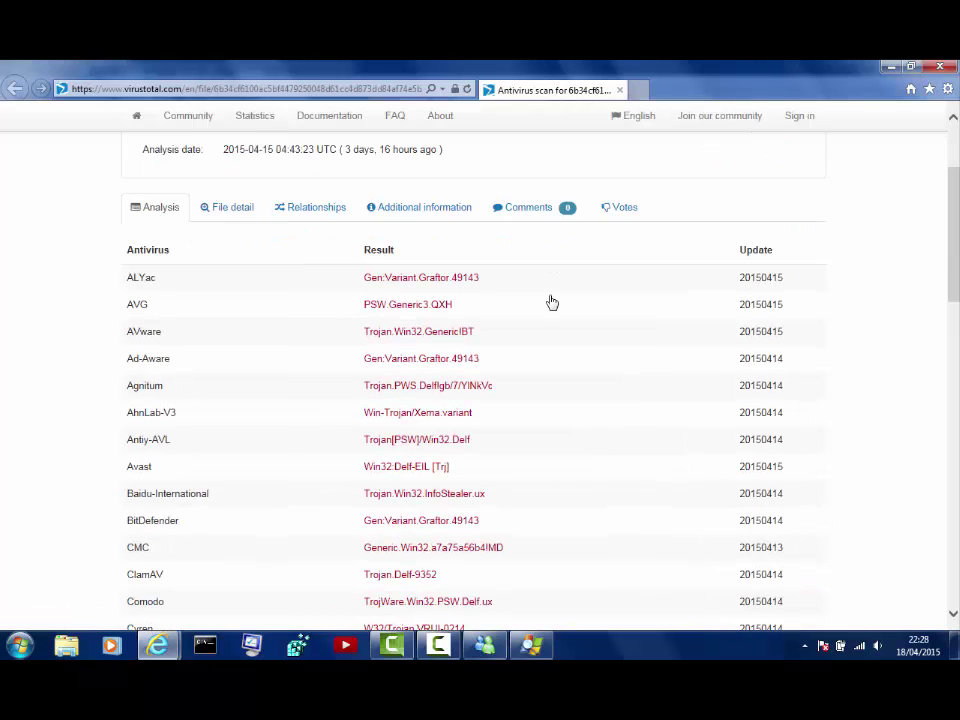
scroll(531, 244, "up", 3)
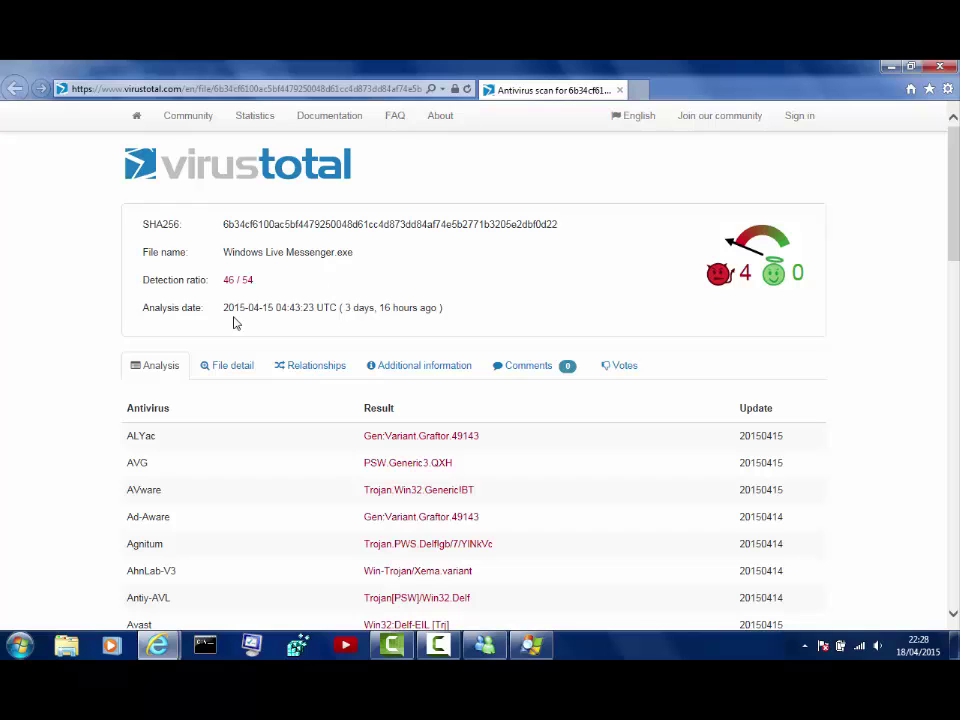
scroll(392, 358, "down", 3)
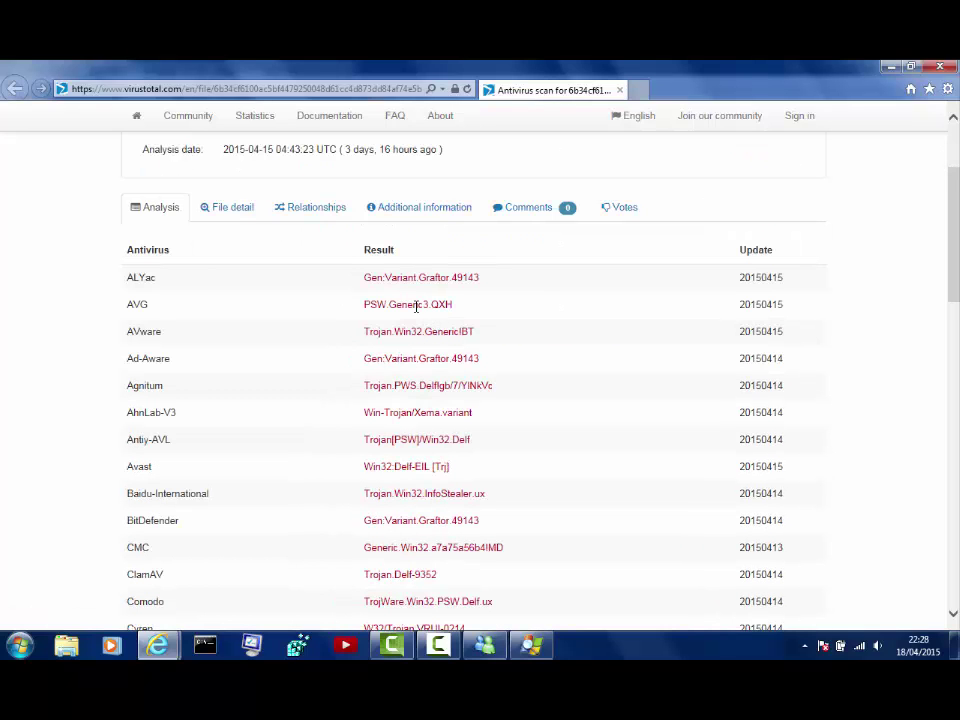
scroll(165, 360, "down", 3)
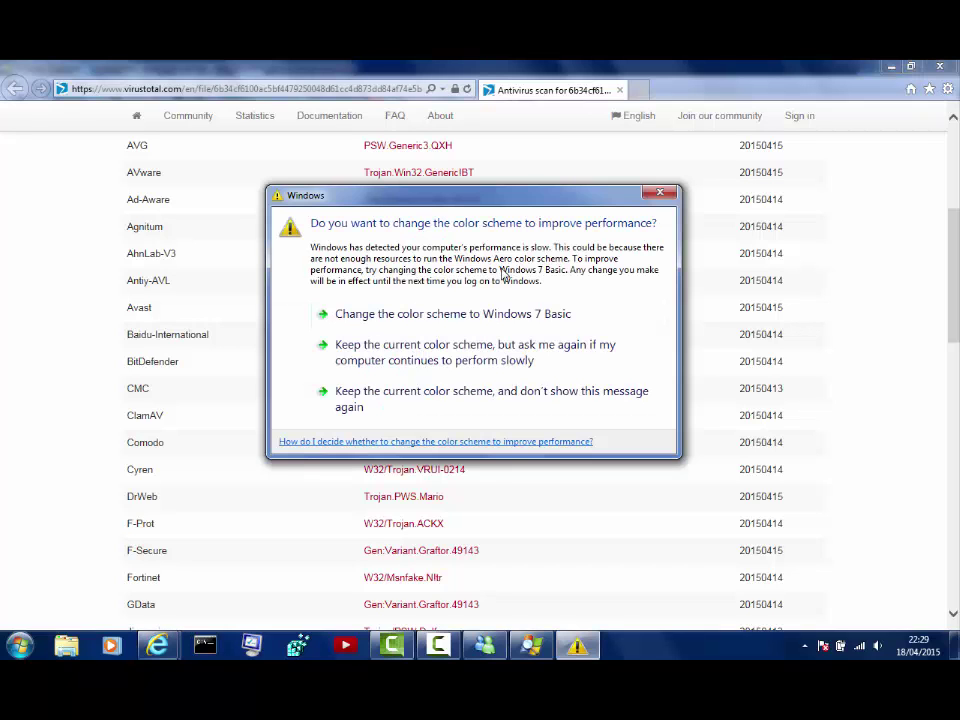
left_click(397, 362)
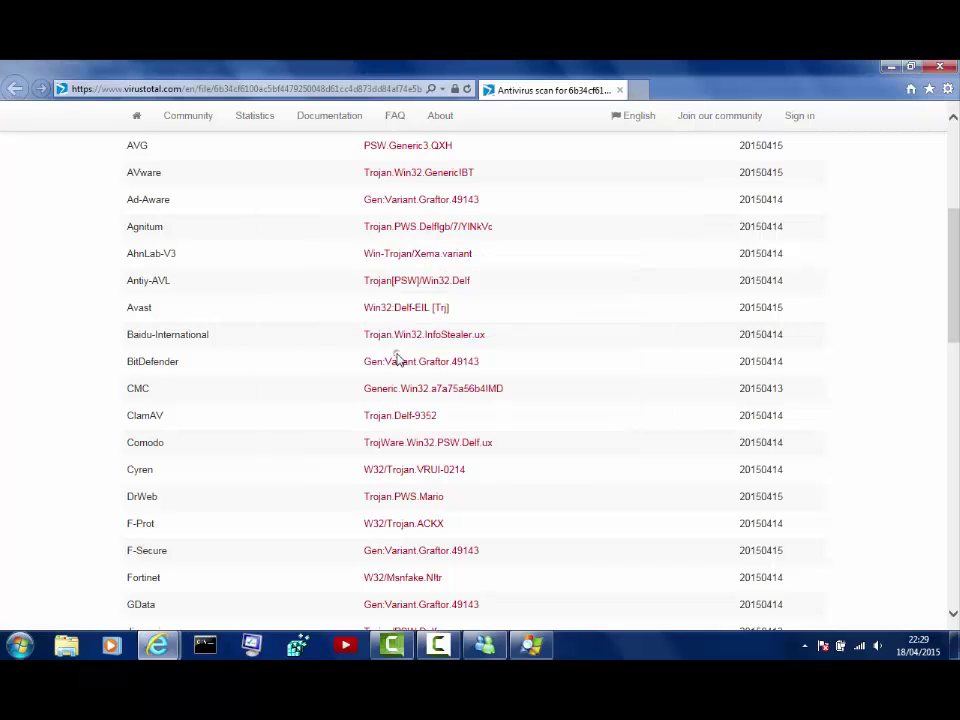
scroll(455, 390, "down", 3)
scroll(508, 397, "down", 1)
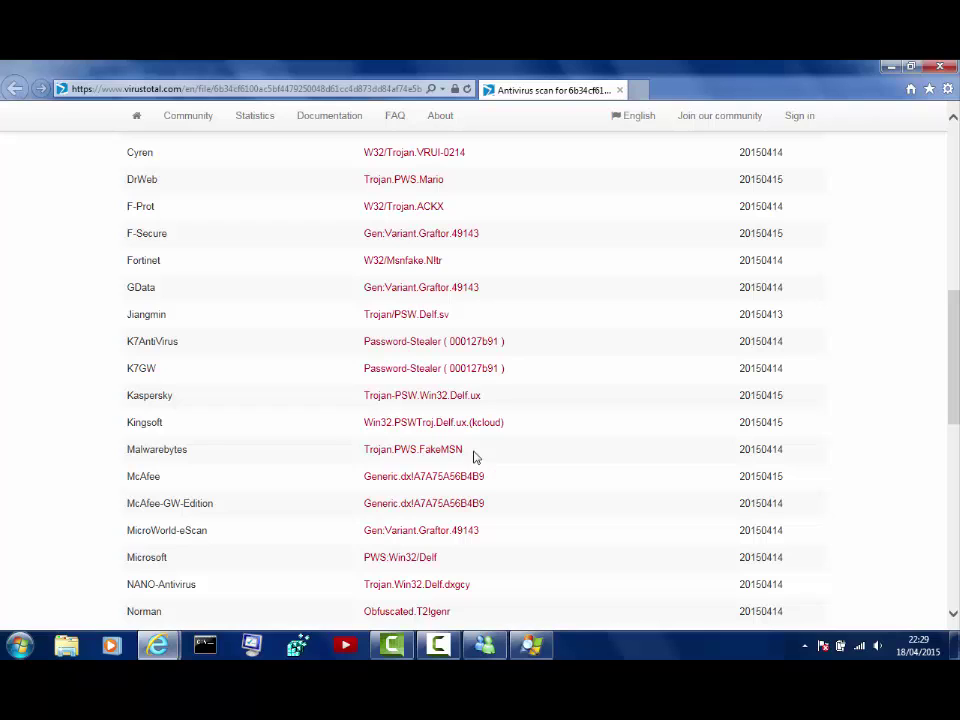
Step: Examine the rest of the antivirus detection names in the VirusTotal report, returning to its file summary
scroll(184, 468, "down", 2)
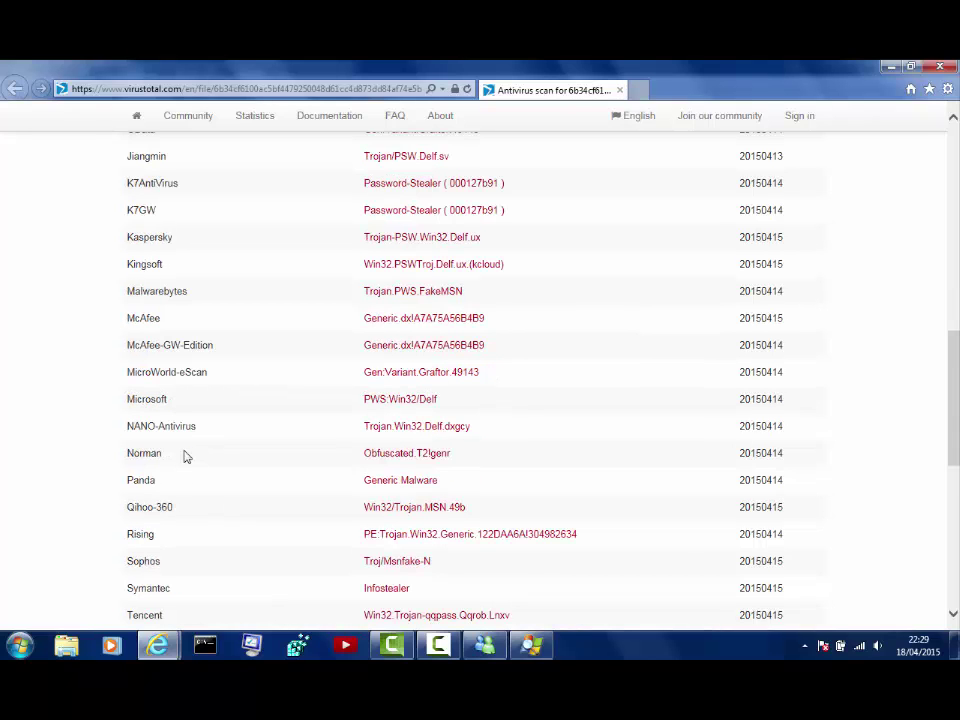
scroll(190, 398, "down", 2)
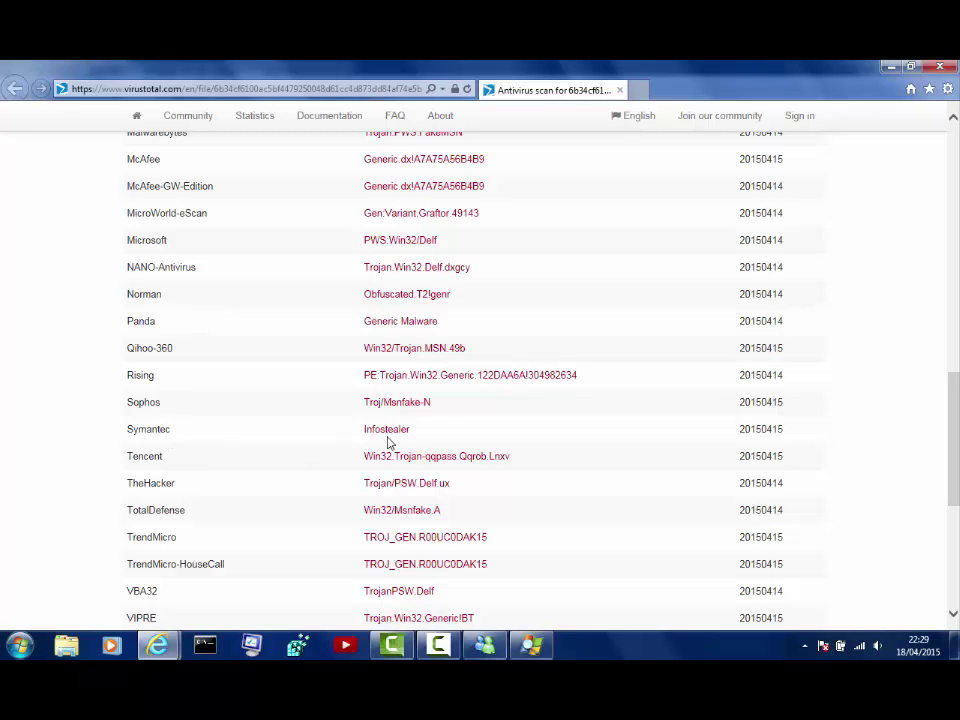
scroll(256, 425, "up", 12)
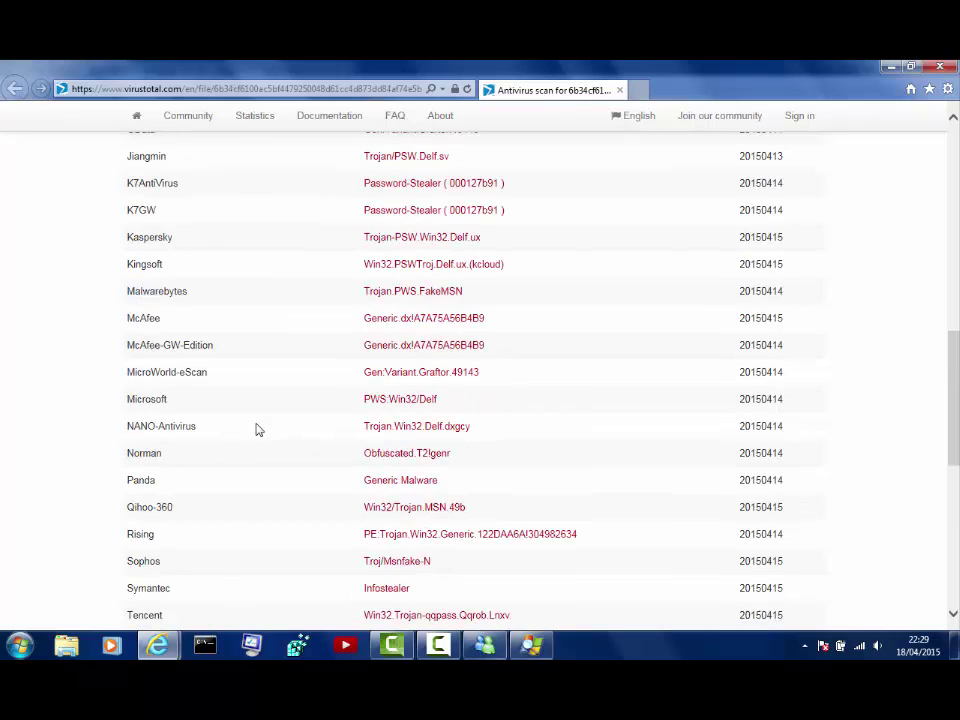
scroll(258, 407, "down", 3)
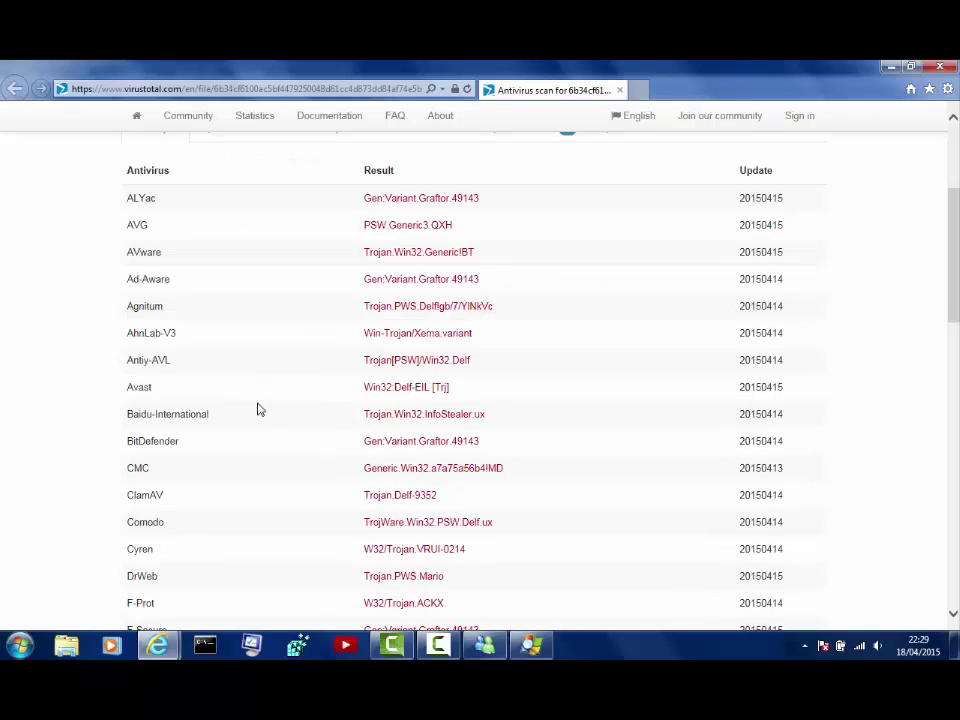
scroll(258, 405, "up", 3)
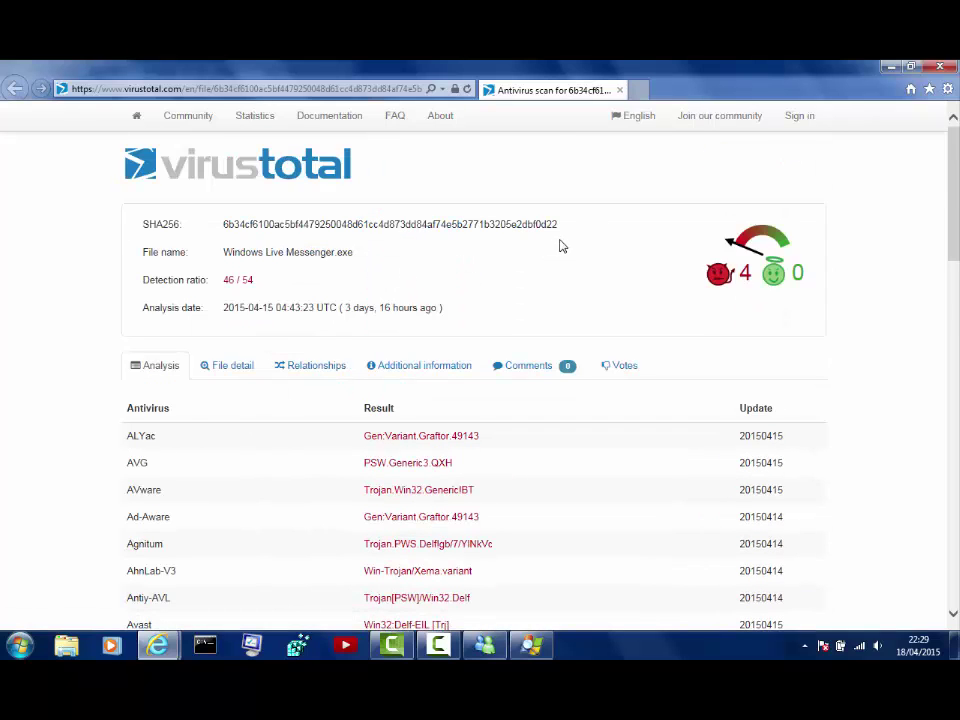
Step: Close the VirusTotal report tab and the Windows Live Messenger.exe properties window to get back to the process list
left_click(620, 91)
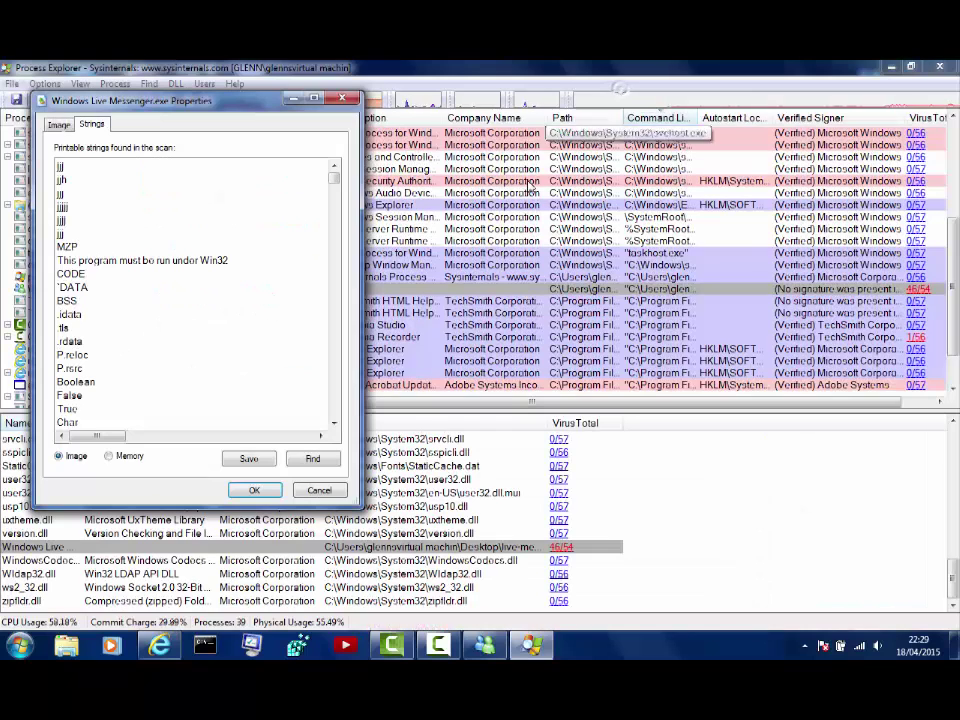
left_click(347, 98)
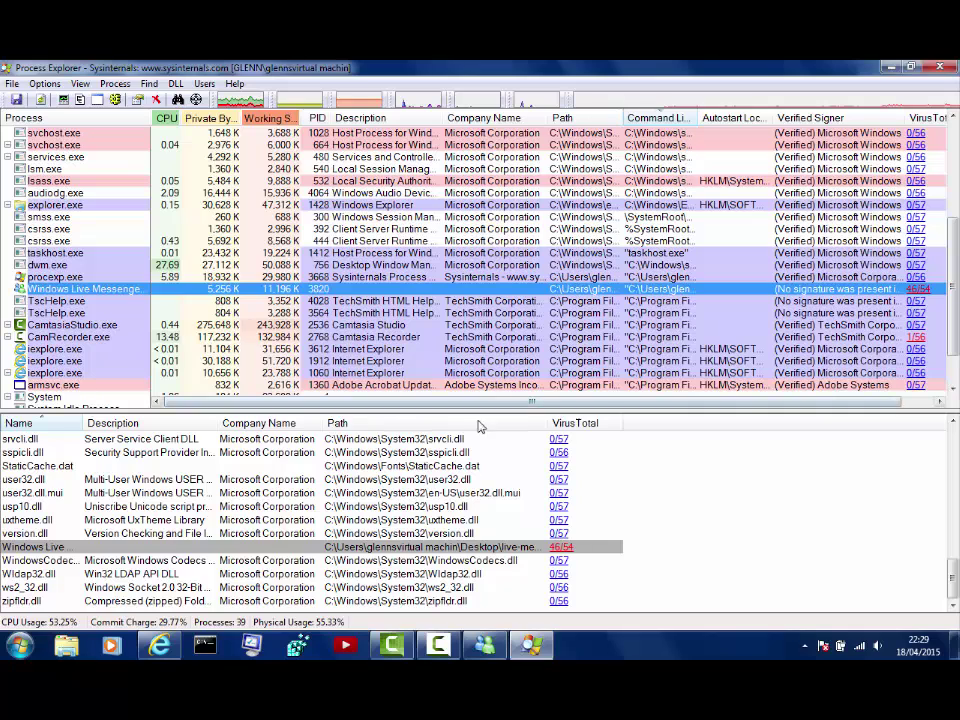
scroll(730, 502, "down", 2)
scroll(730, 508, "up", 2)
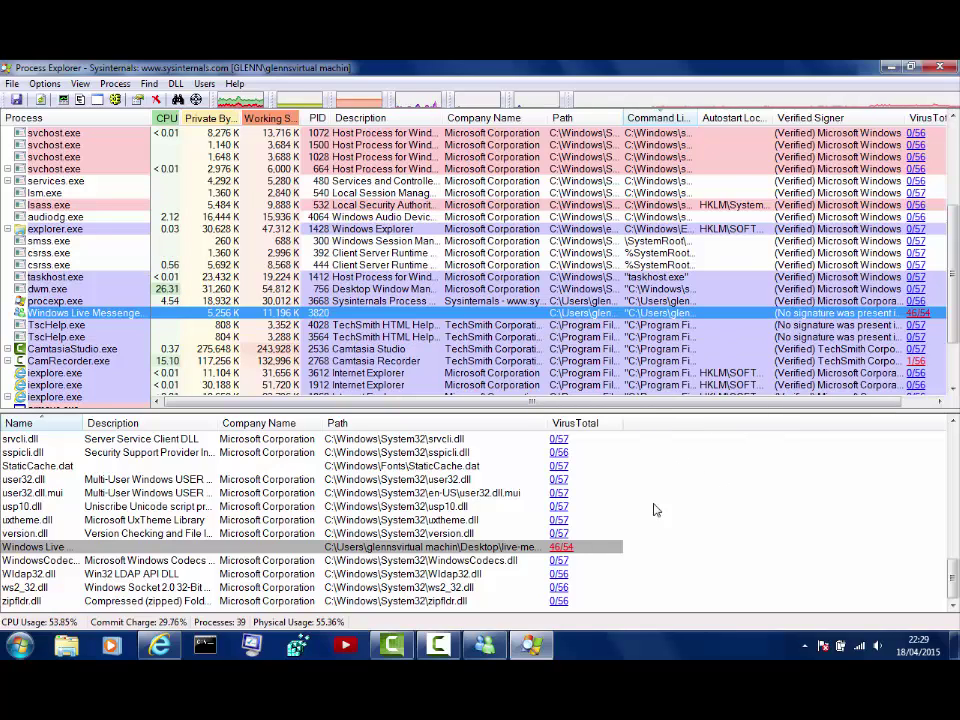
Step: Open pas.txt from Local Disk (C:) to read the captured login details, and close the file
left_click(15, 652)
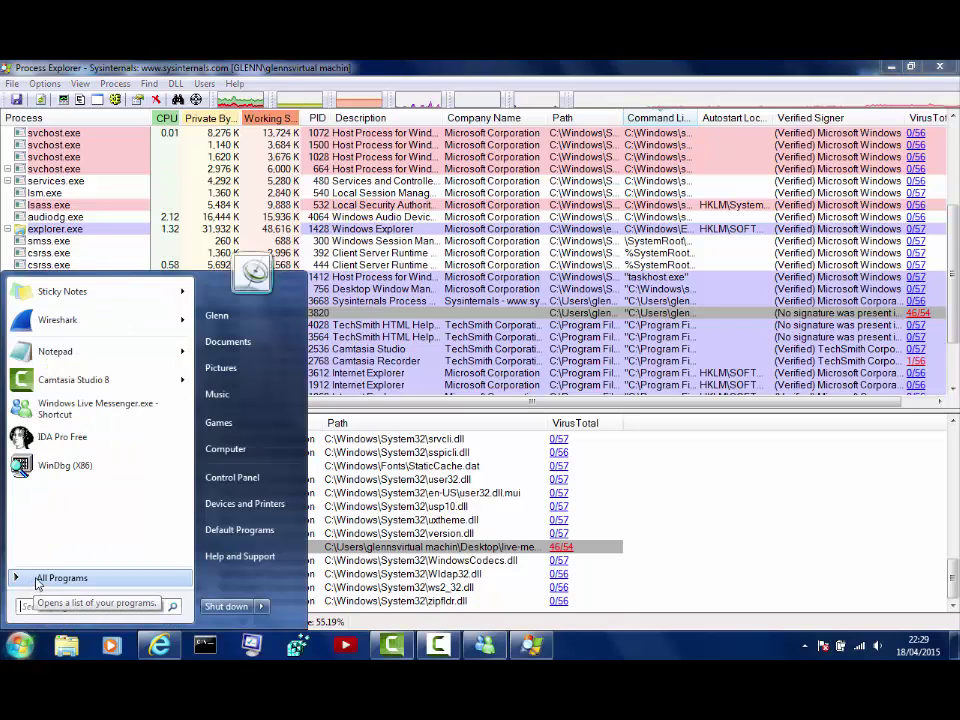
left_click(36, 578)
double_click(224, 455)
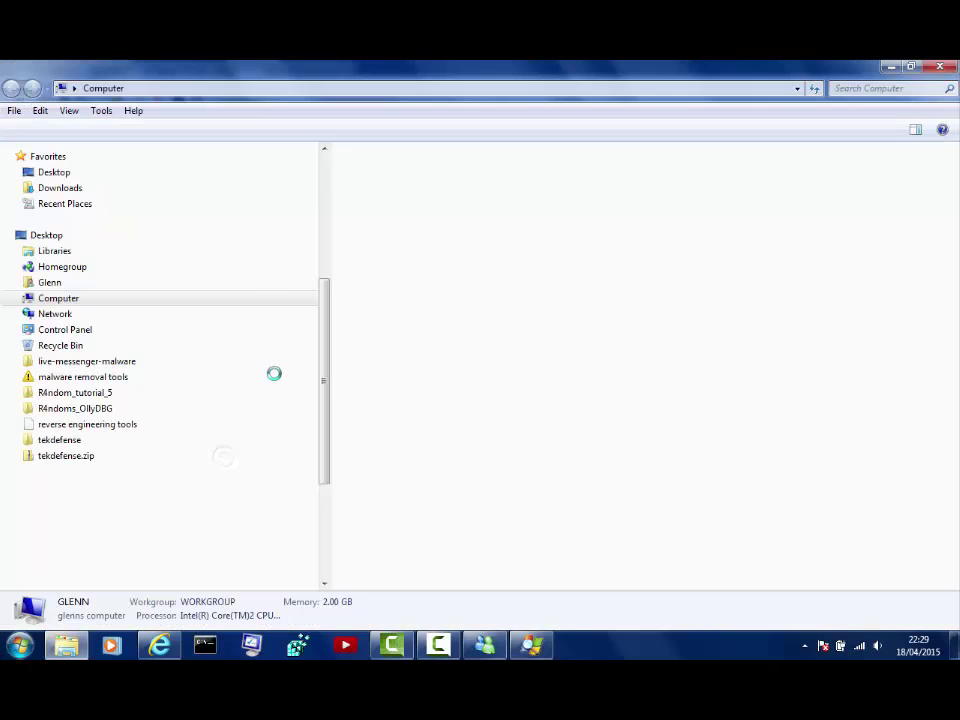
double_click(437, 198)
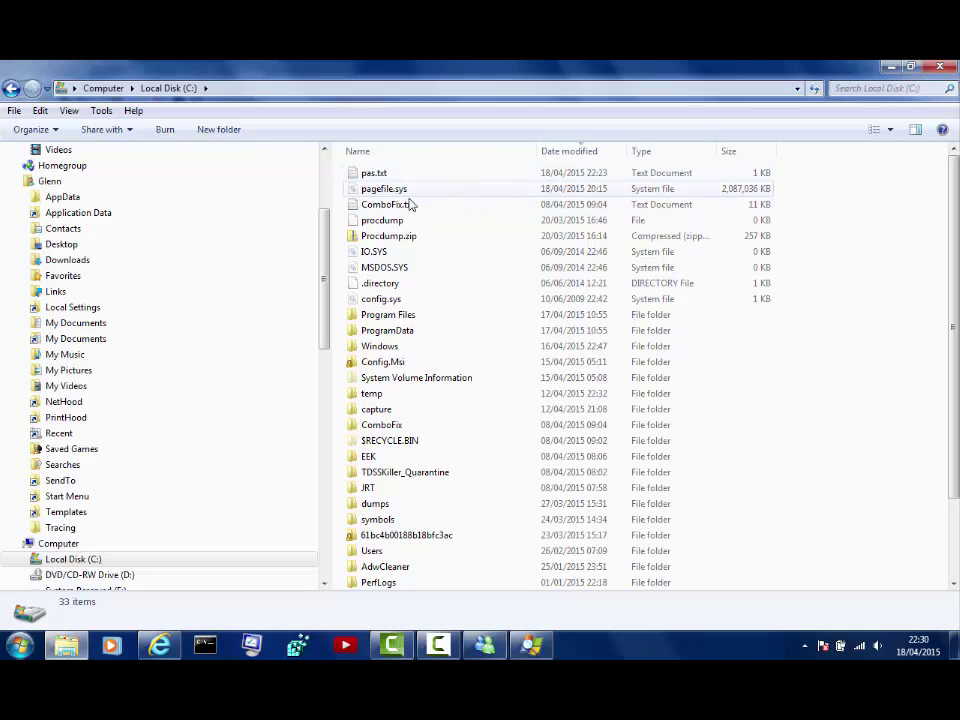
double_click(390, 175)
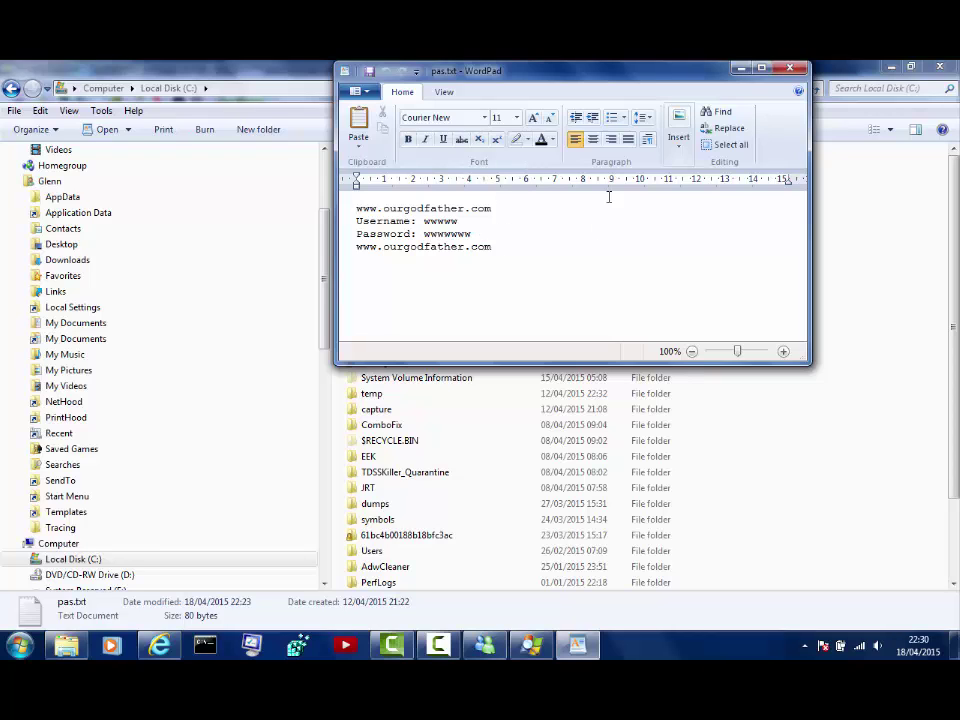
left_click(789, 68)
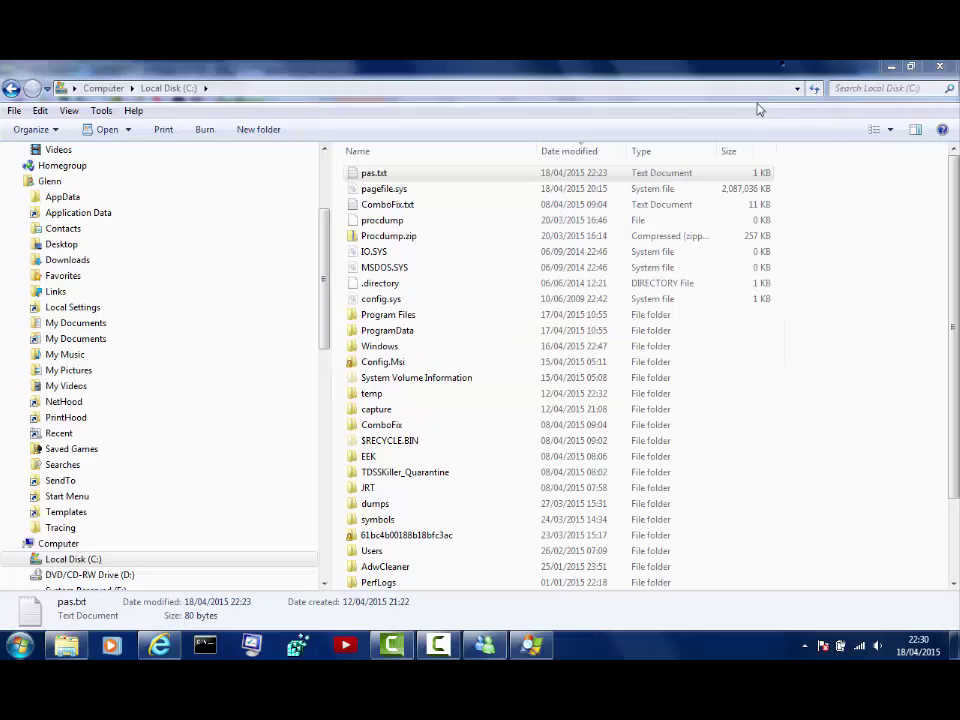
Step: Try to open pagefile.sys, and look over the C: drive's contents before closing the folder window
double_click(400, 189)
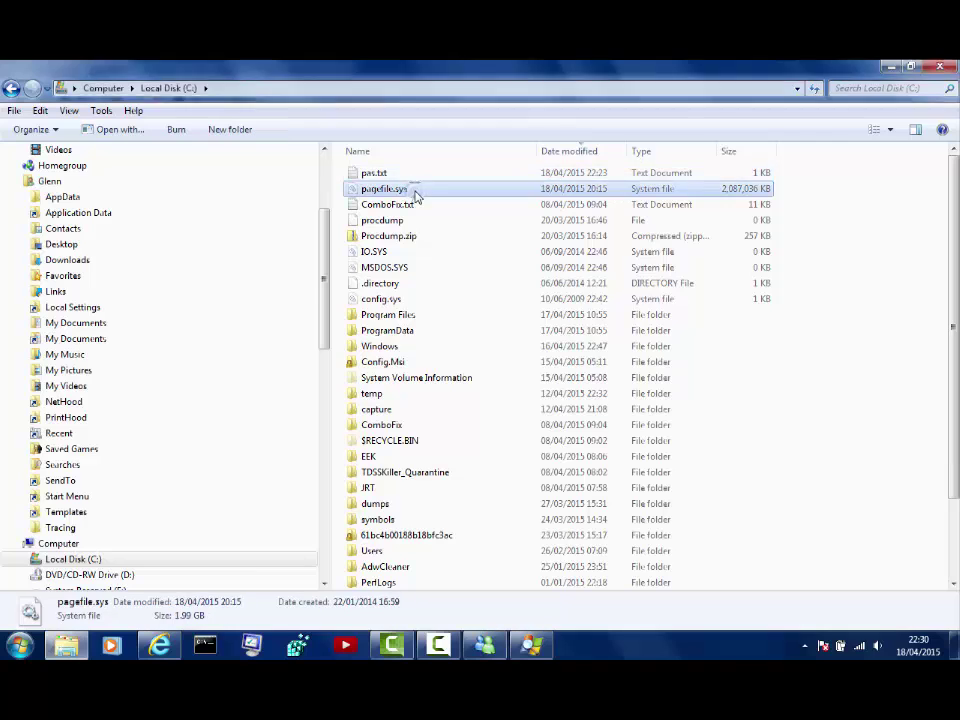
key("Return")
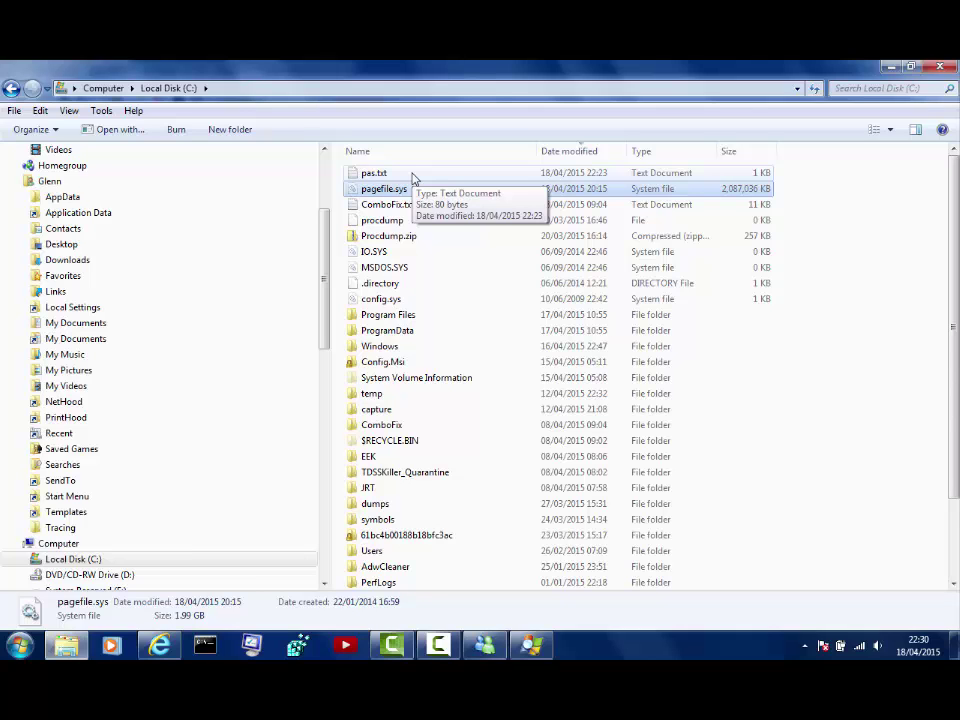
scroll(473, 302, "down", 2)
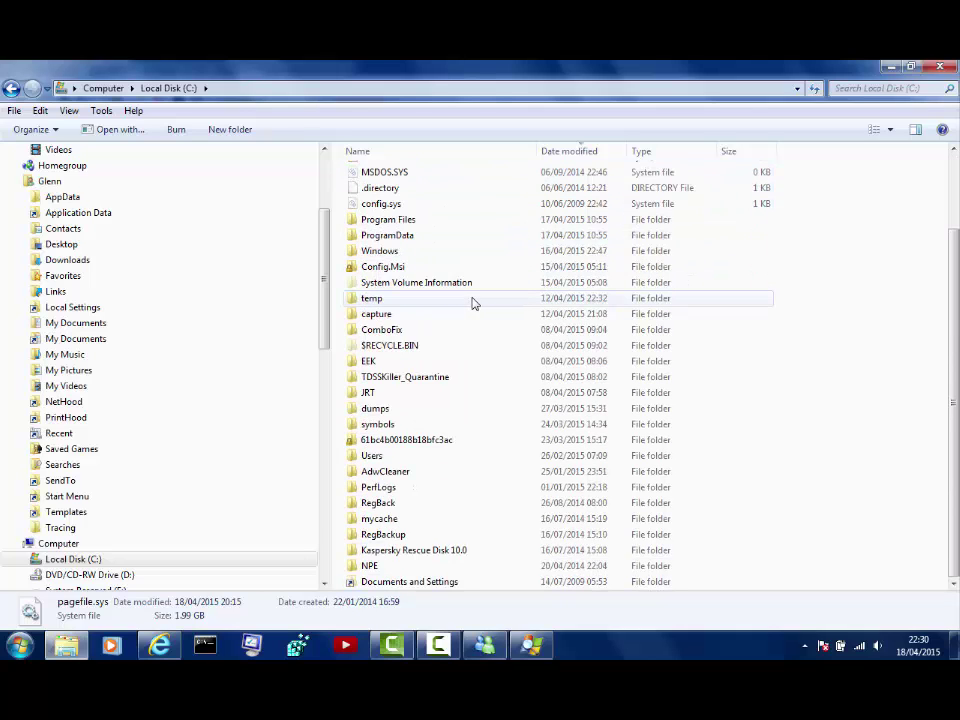
scroll(664, 229, "up", 1)
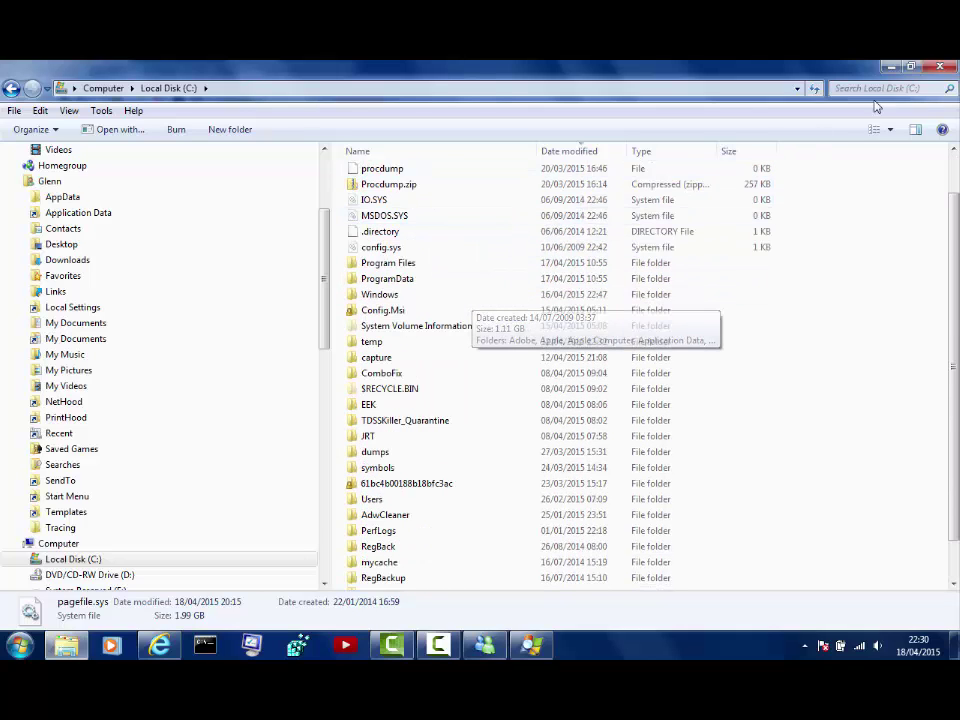
left_click(938, 68)
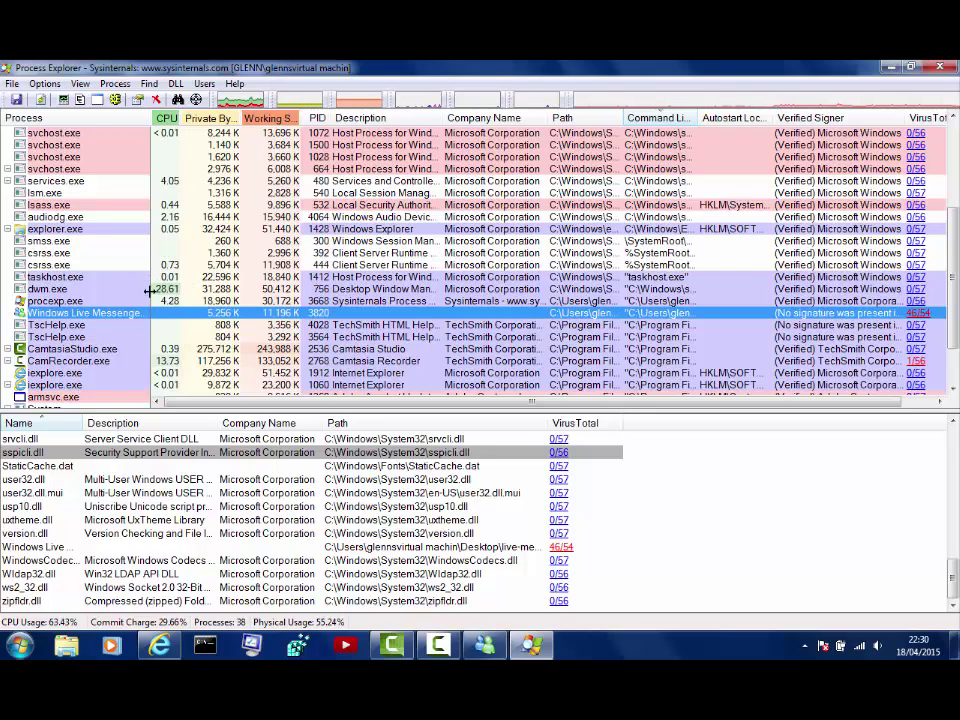
Step: Suspend the Windows Live Messenger process, keeping the current color scheme when prompted
right_click(66, 316)
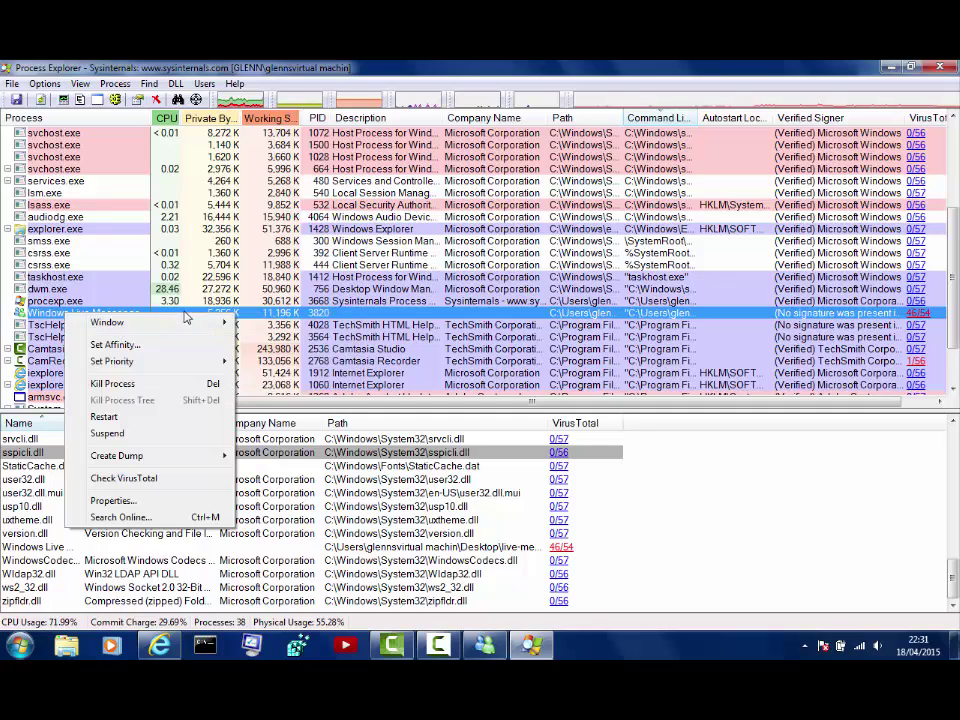
mouse_move(138, 322)
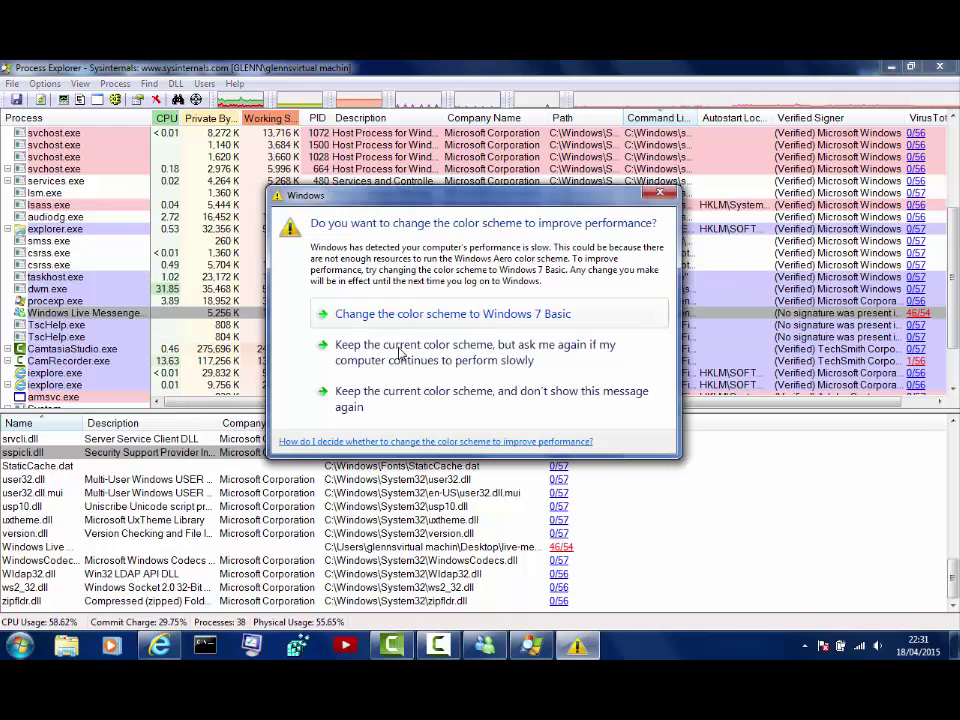
left_click(381, 347)
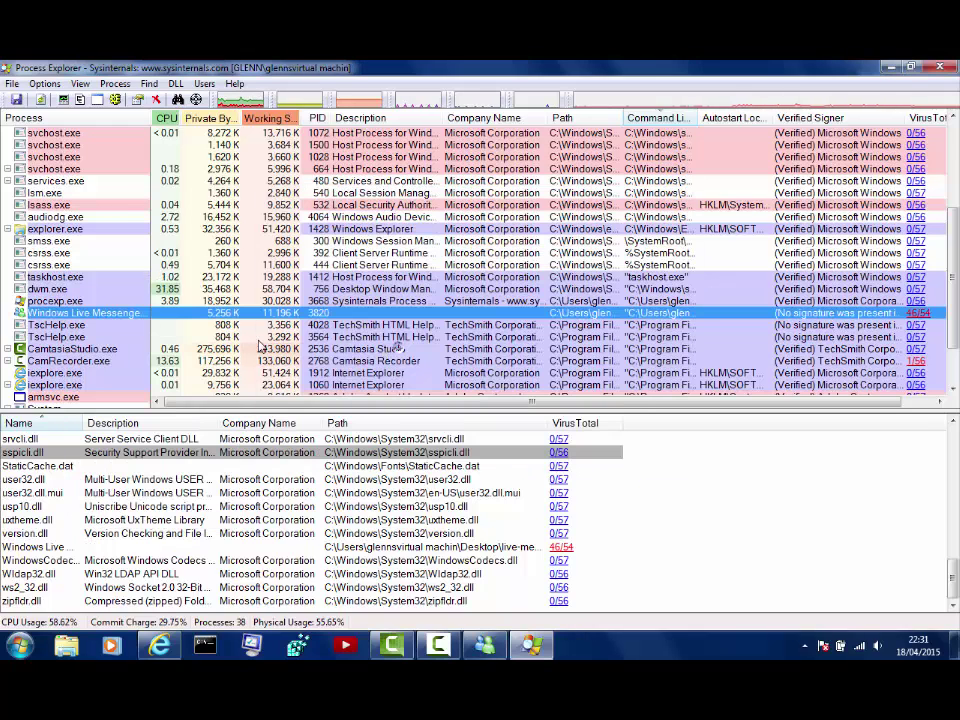
right_click(101, 319)
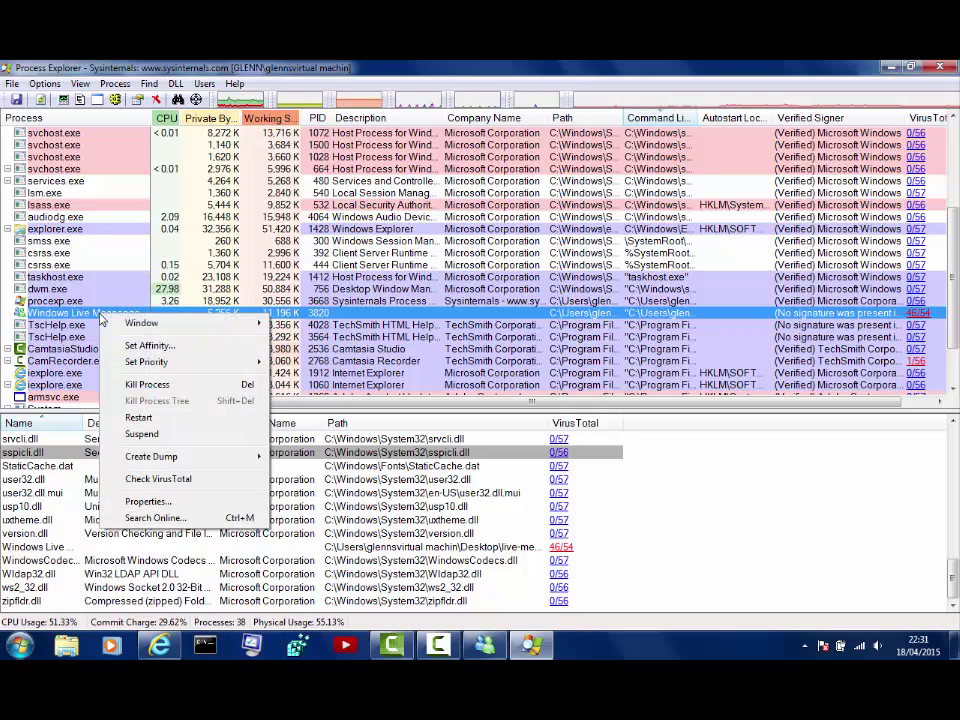
left_click(141, 434)
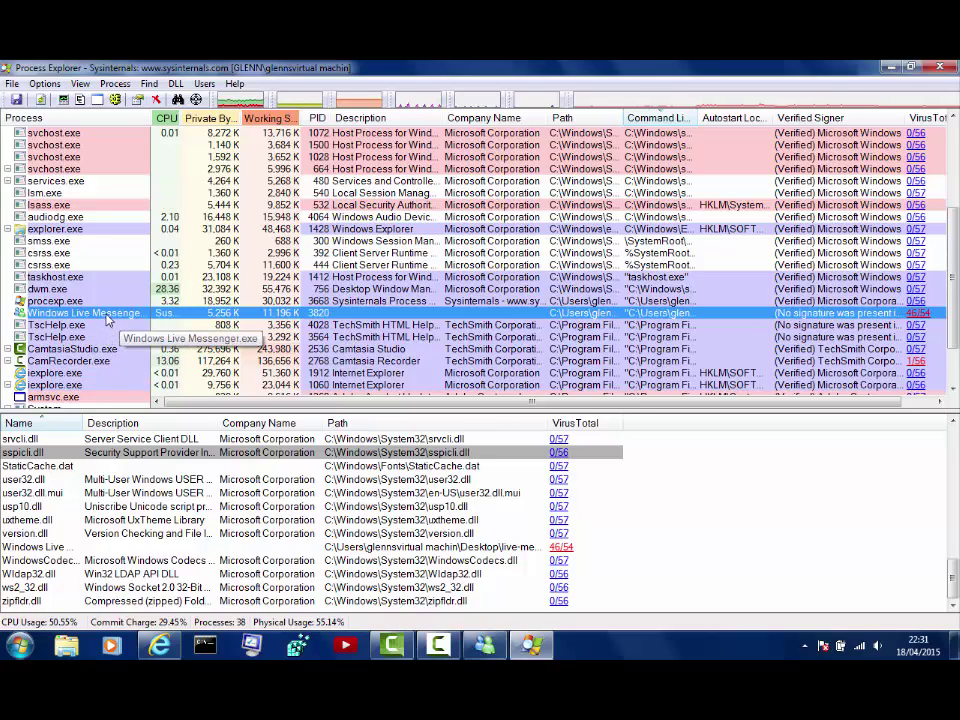
Step: Kill the suspended Windows Live Messenger process and confirm the termination
right_click(108, 319)
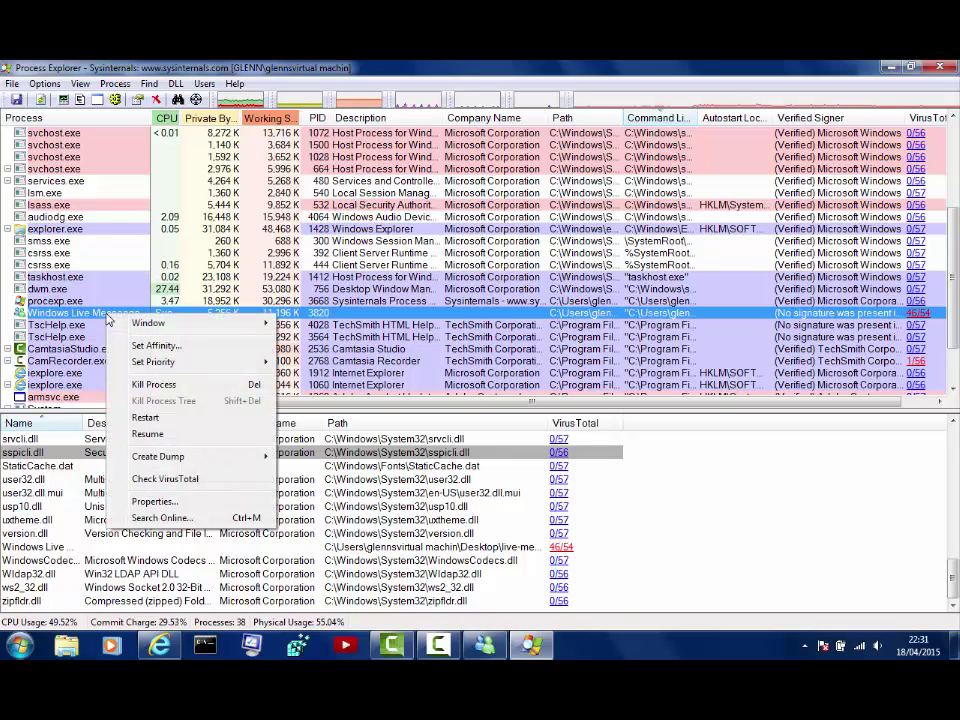
mouse_move(160, 457)
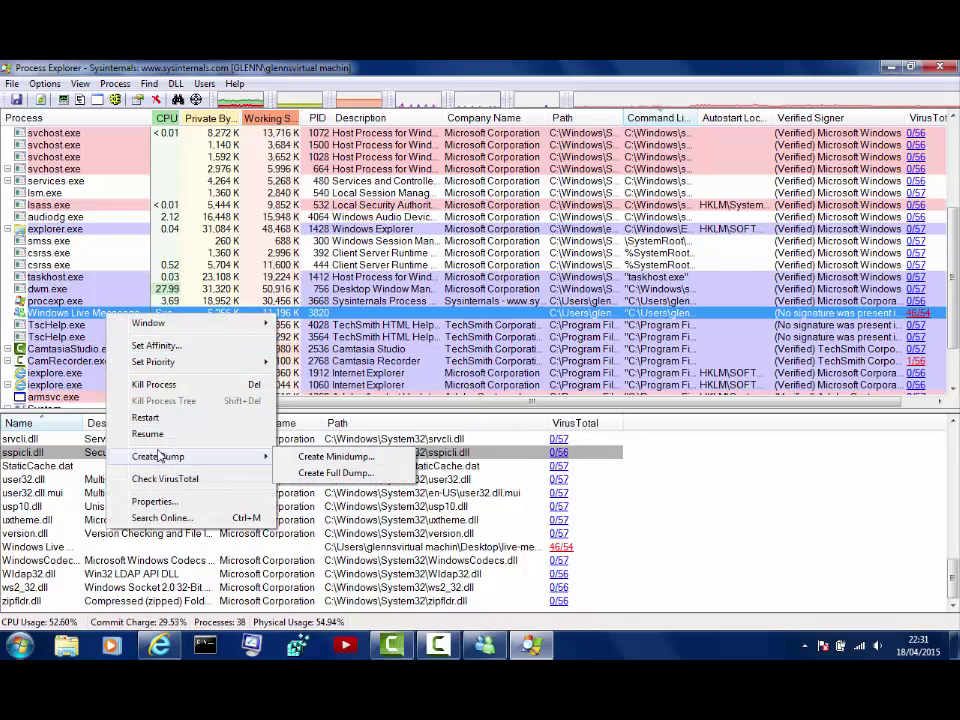
left_click(156, 386)
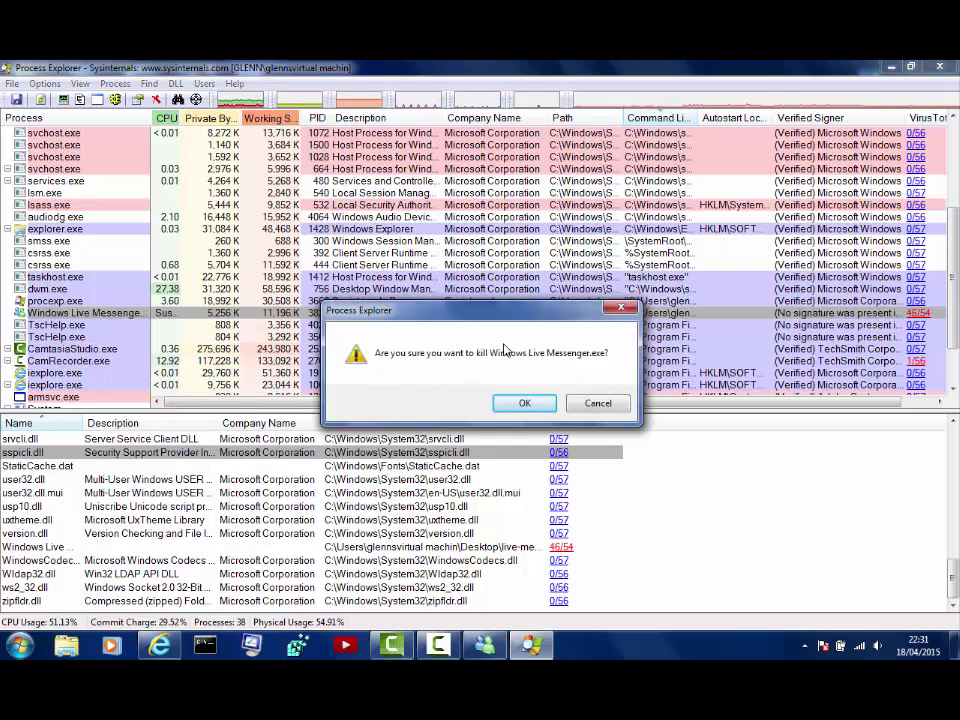
left_click(524, 405)
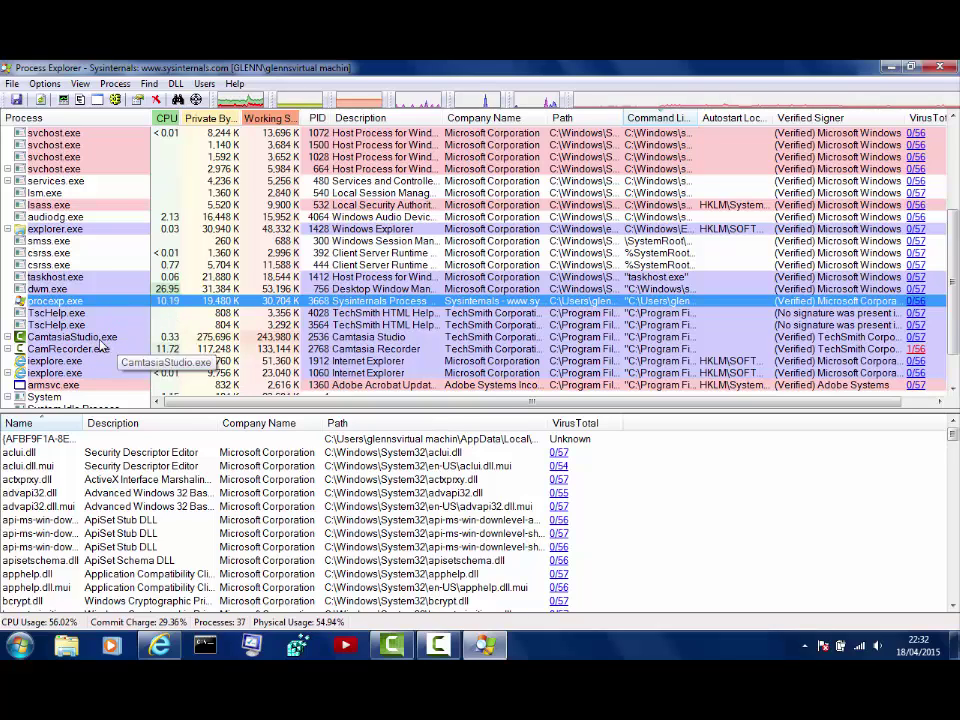
Step: Check the remaining running processes for Windows Live Messenger and close Process Explorer
scroll(98, 345, "down", 2)
scroll(100, 250, "up", 2)
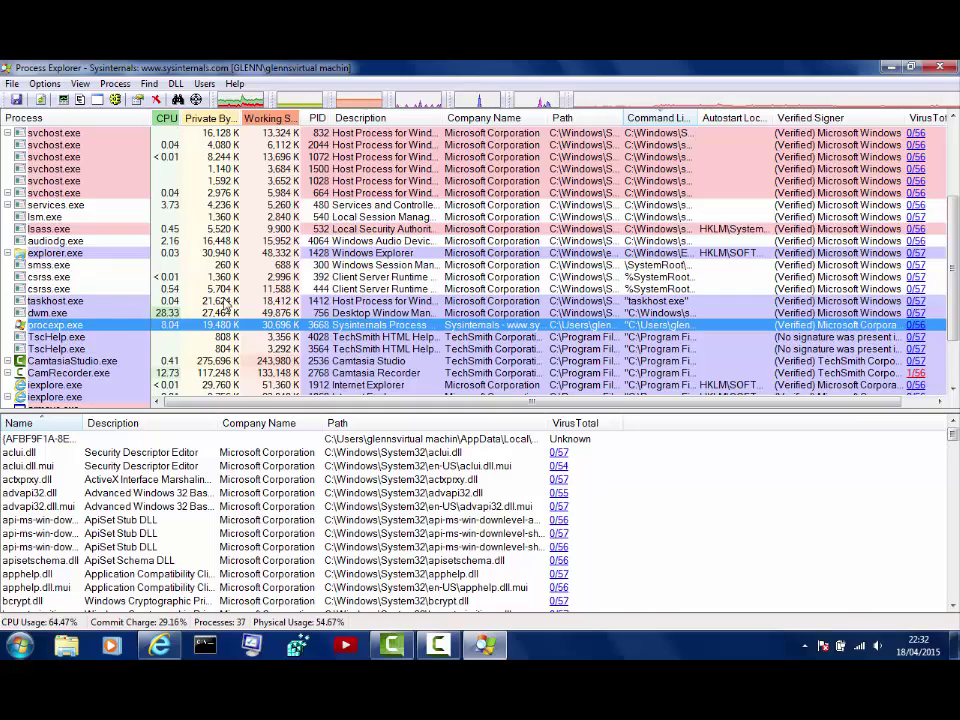
scroll(320, 310, "down", 2)
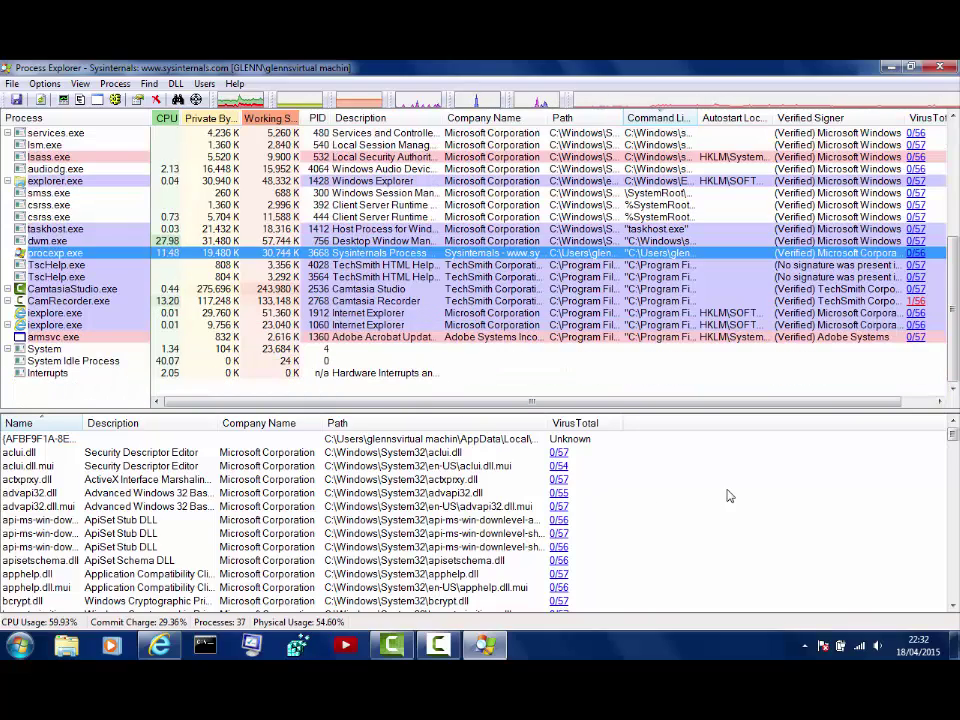
scroll(724, 486, "up", 3)
scroll(724, 486, "up", 2)
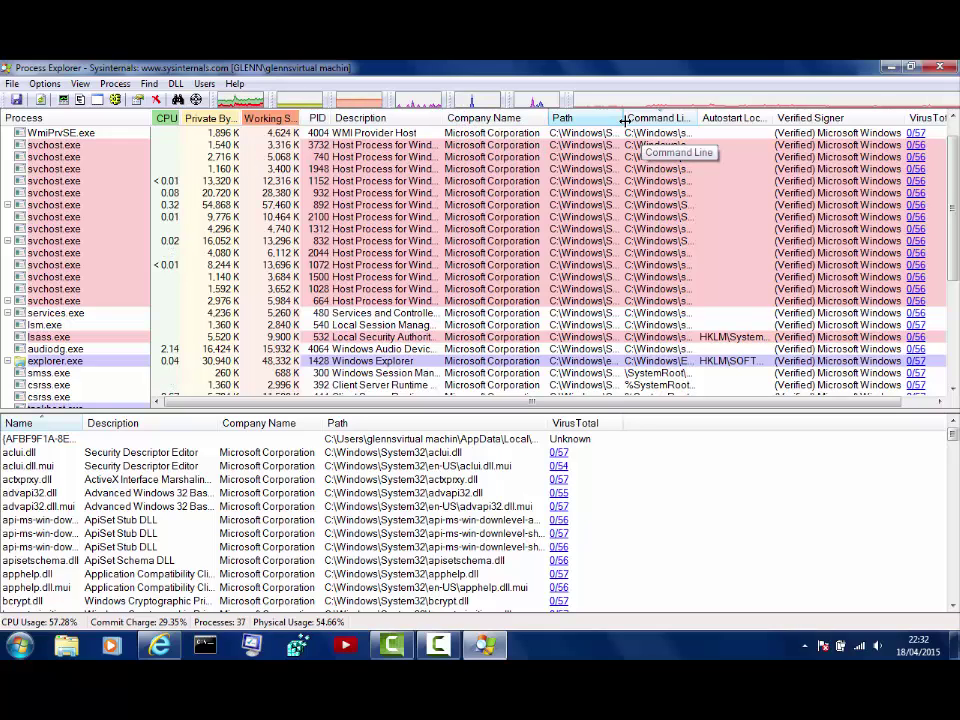
scroll(563, 230, "down", 2)
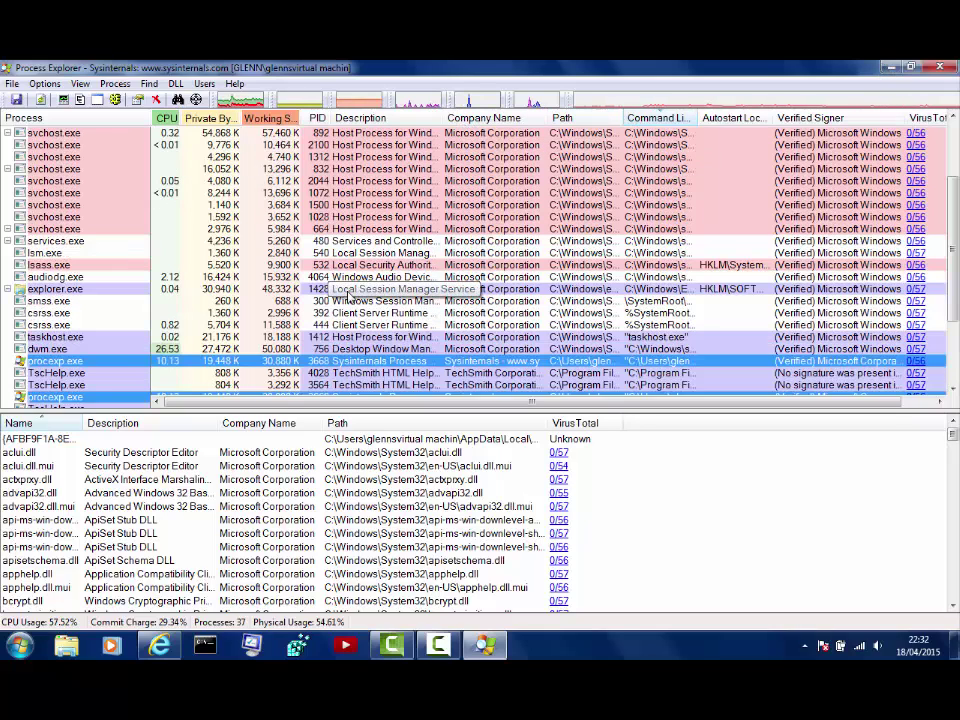
left_click(942, 68)
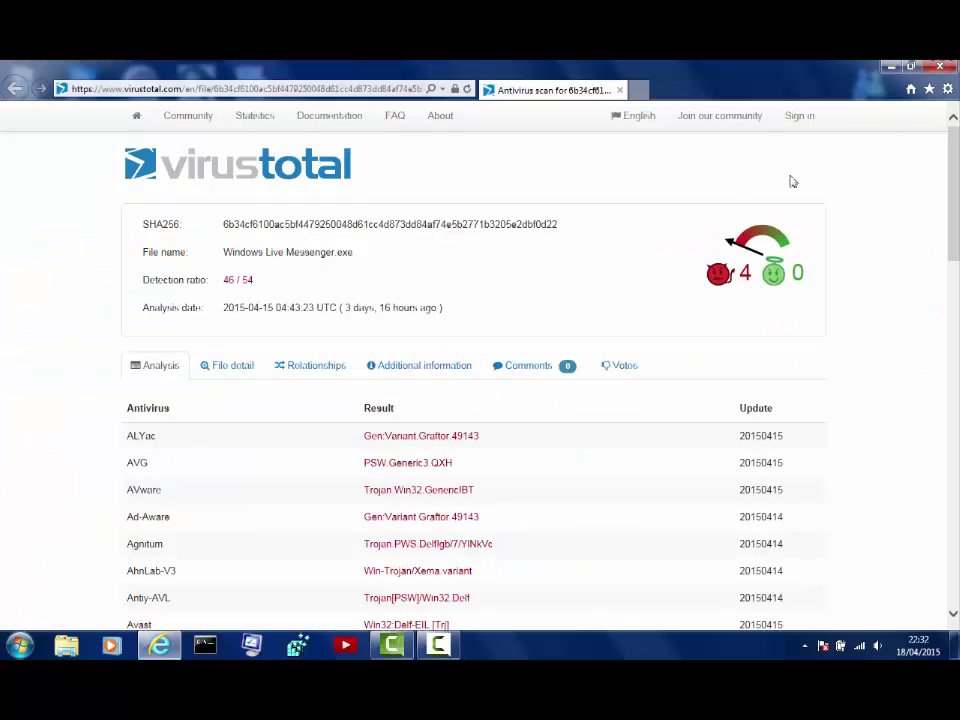
Step: Close the VirusTotal browser window and run autoruns.exe from the desktop to open Autoruns
left_click(943, 69)
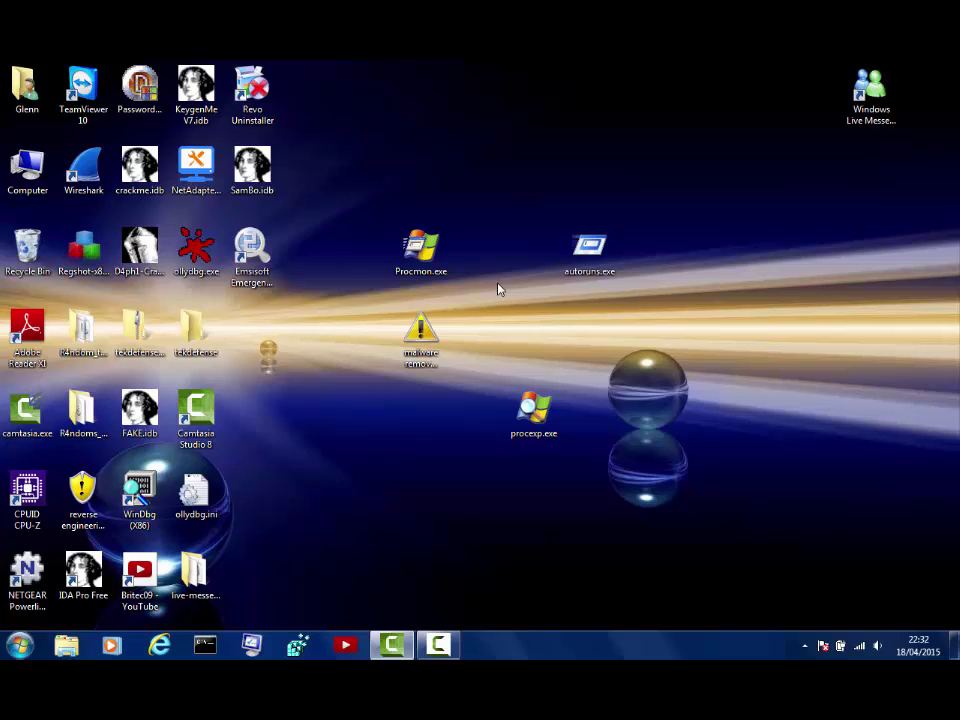
double_click(596, 257)
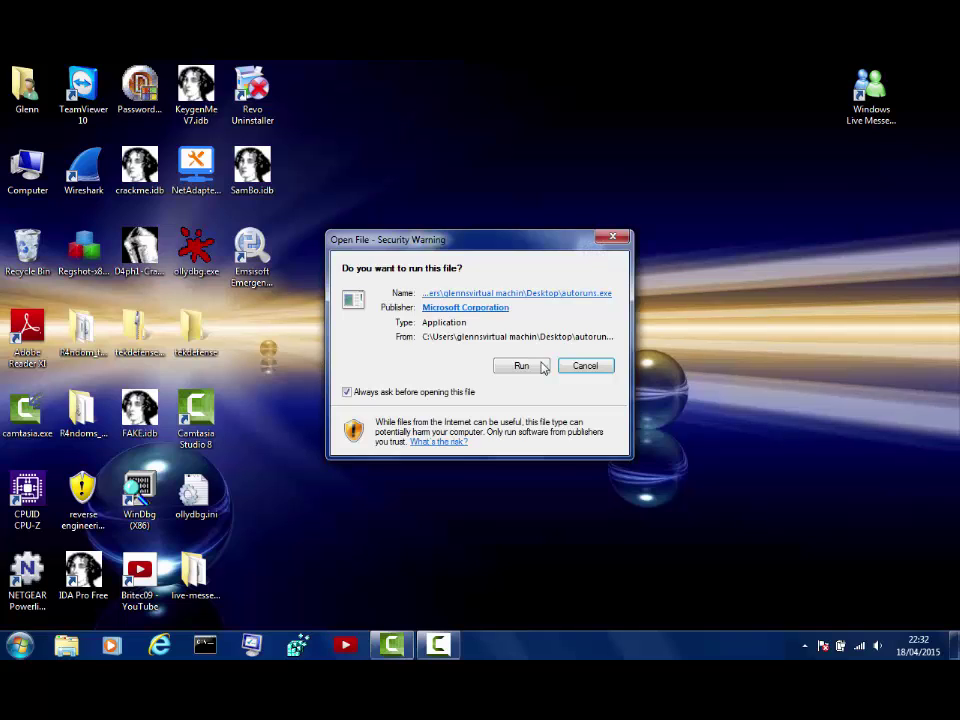
left_click(522, 367)
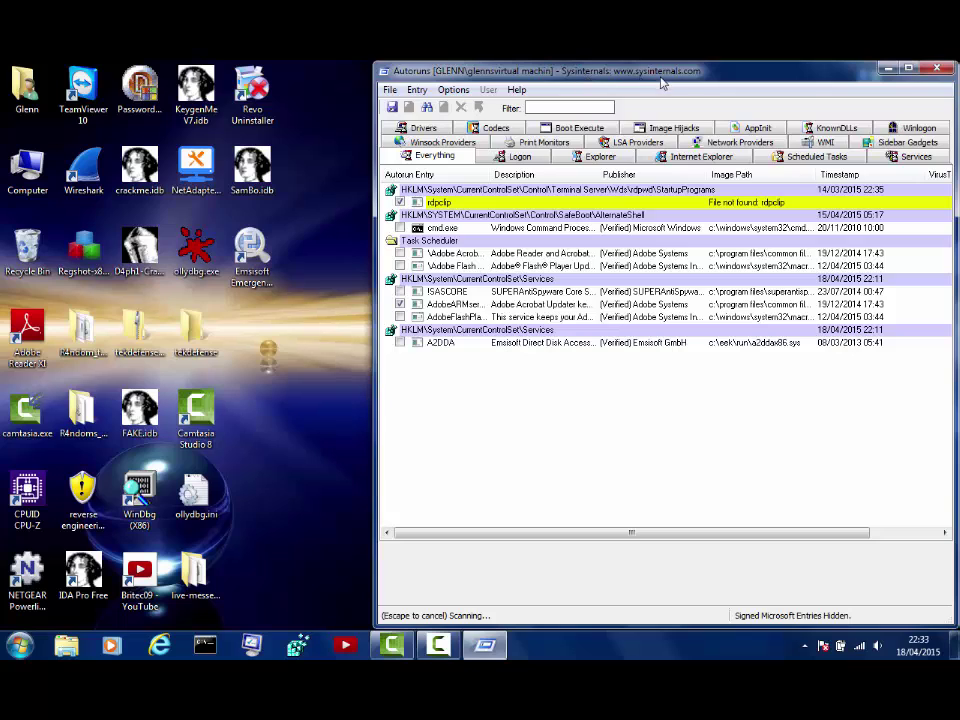
Step: Keep the current color scheme but ask again when the performance prompt appears, and maximize the Autoruns window
left_click_drag(757, 80, 484, 80)
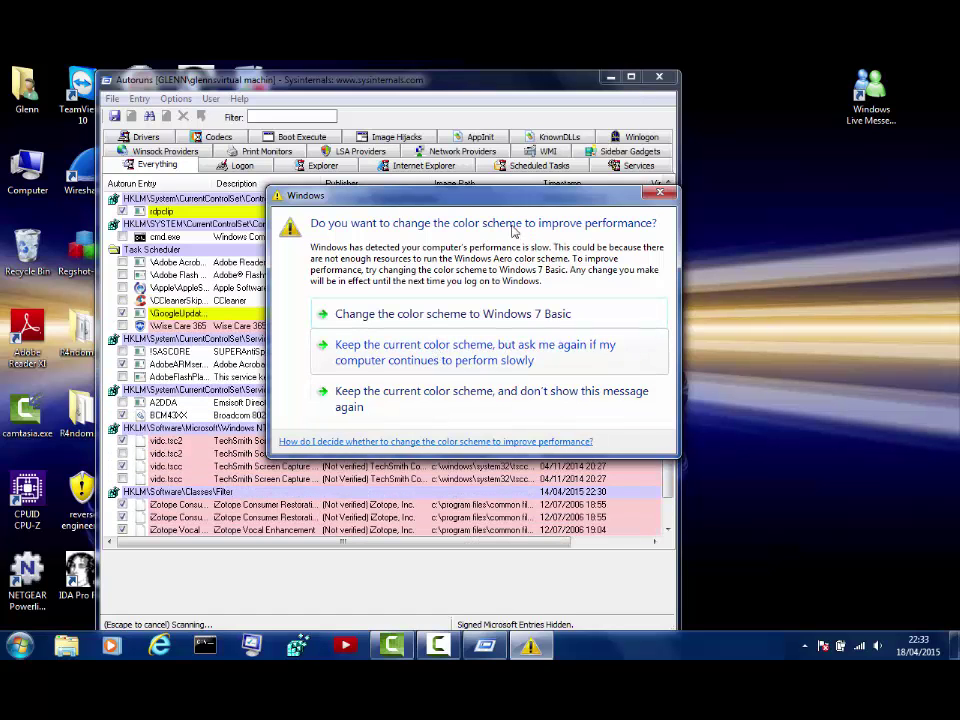
left_click_drag(495, 203, 959, 183)
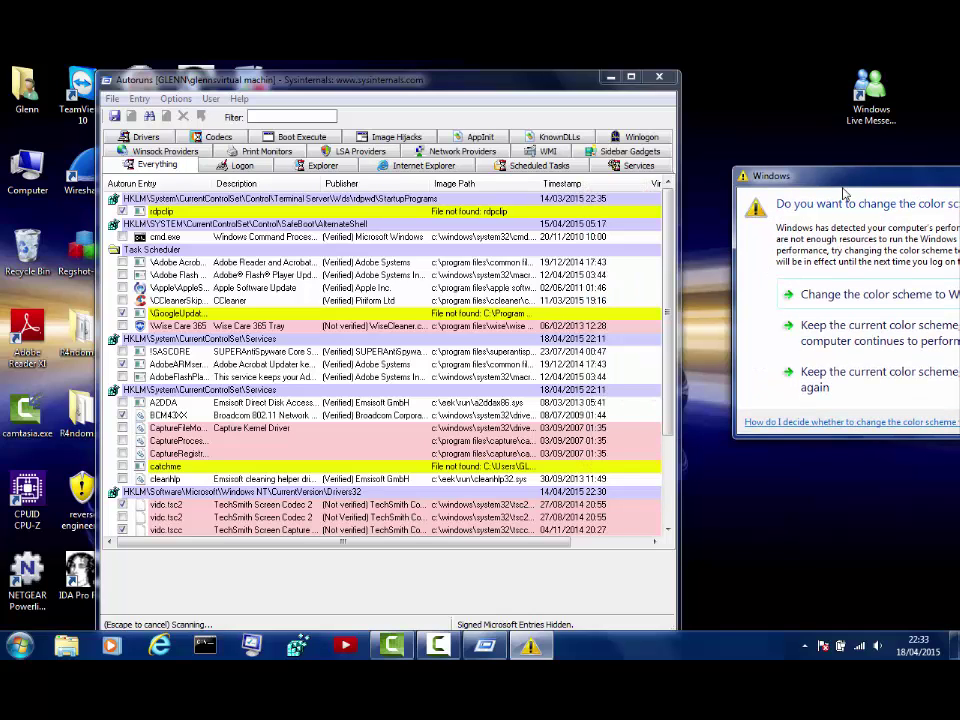
left_click(836, 335)
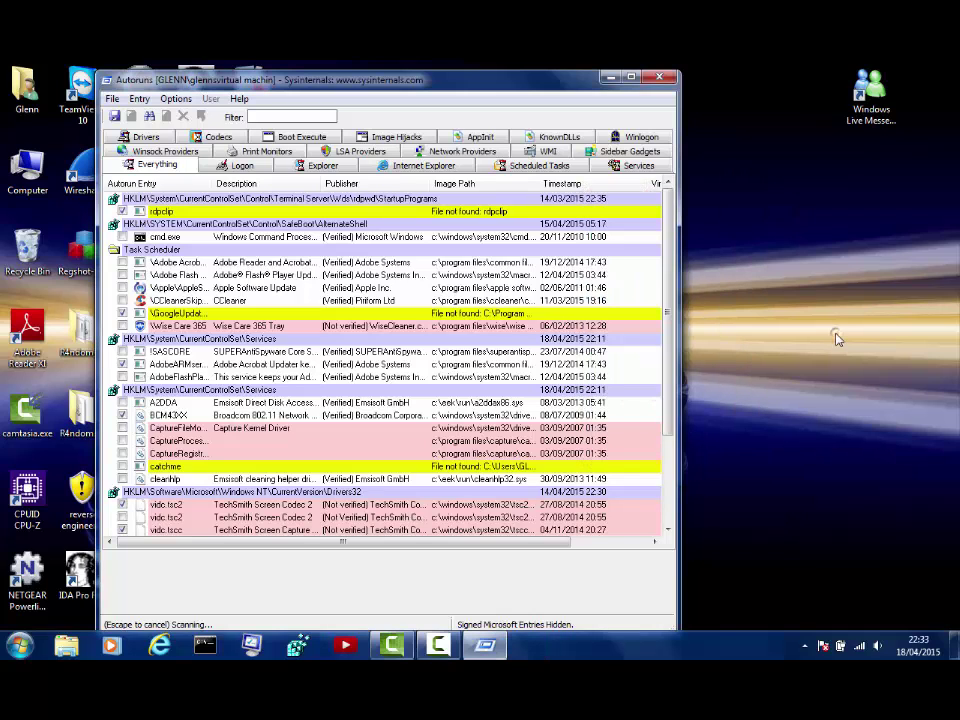
left_click(631, 77)
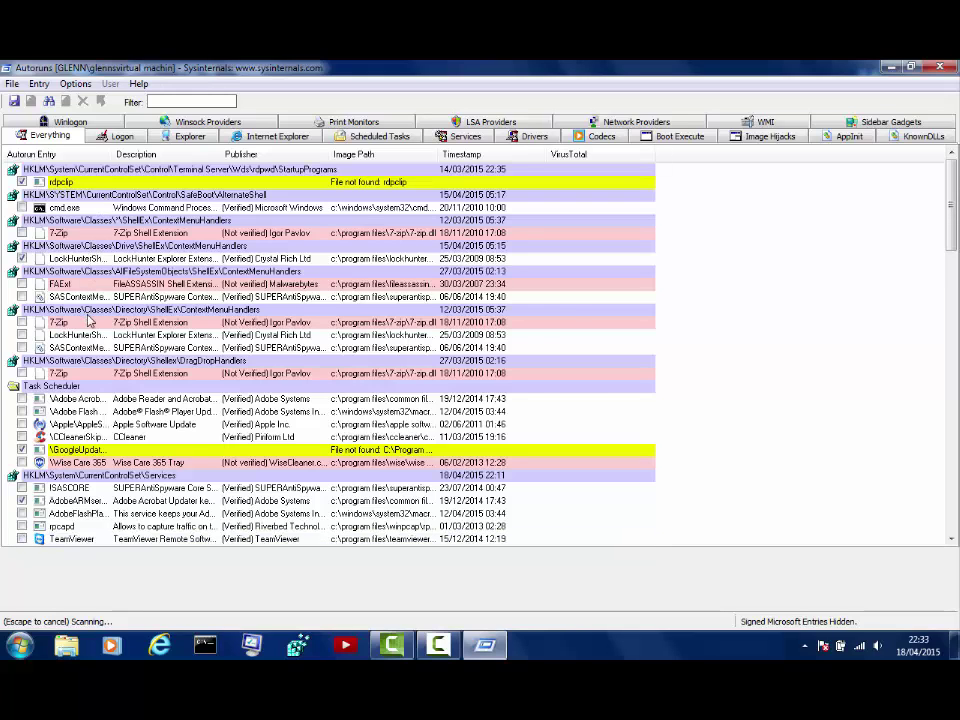
Step: Review the full list of autostart entries in Autoruns for anything belonging to the fake messenger, and close Autoruns
scroll(87, 338, "down", 2)
scroll(66, 245, "down", 1)
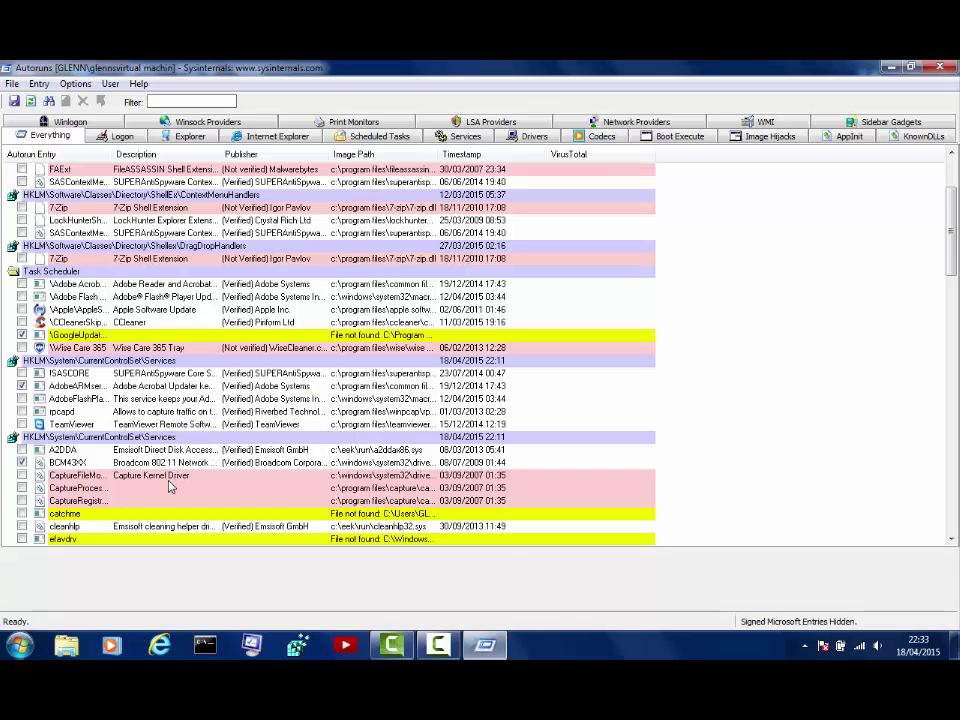
scroll(170, 487, "down", 8)
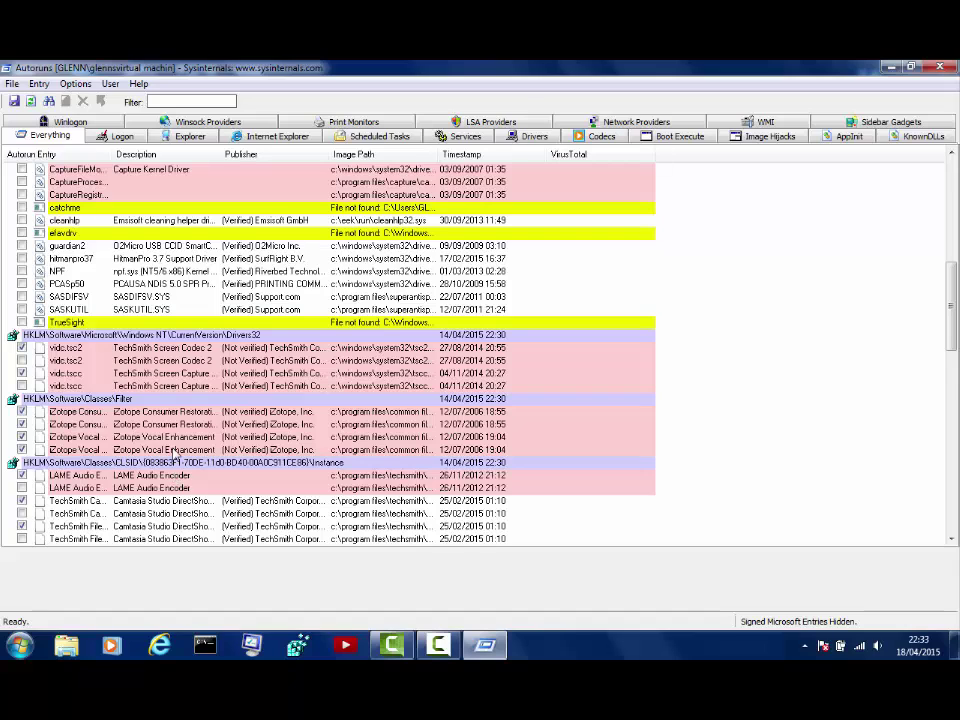
scroll(172, 440, "down", 6)
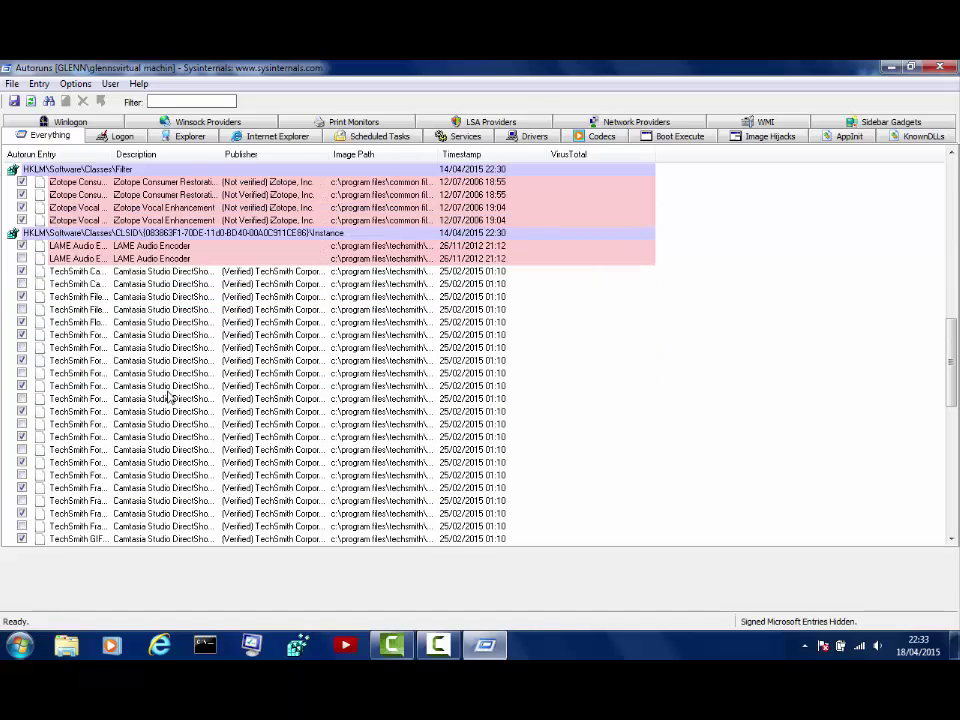
scroll(170, 390, "down", 12)
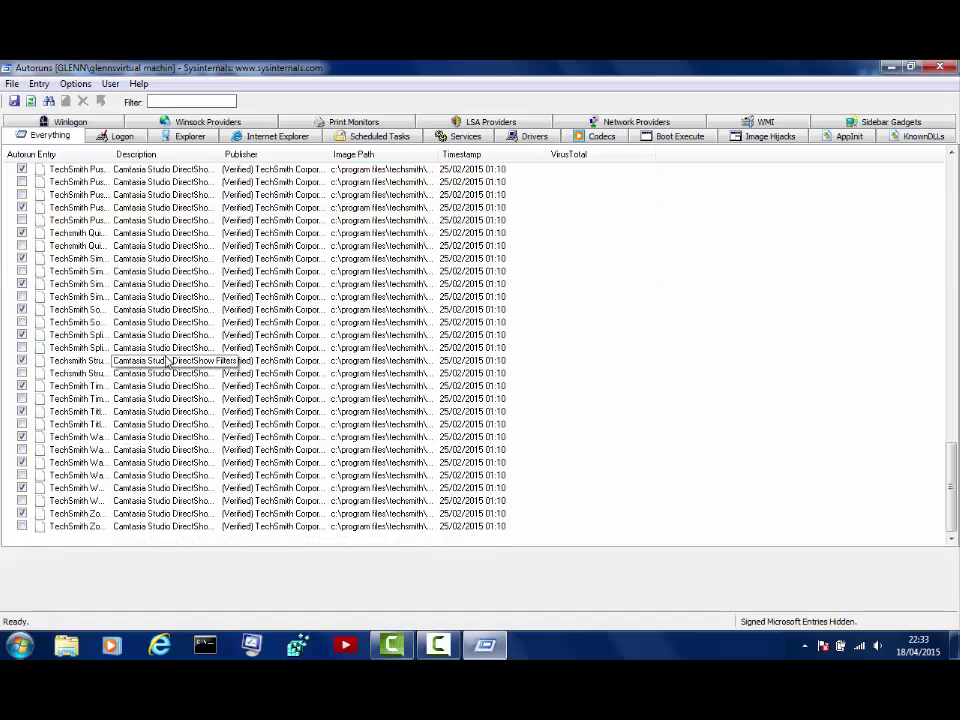
scroll(170, 365, "up", 20)
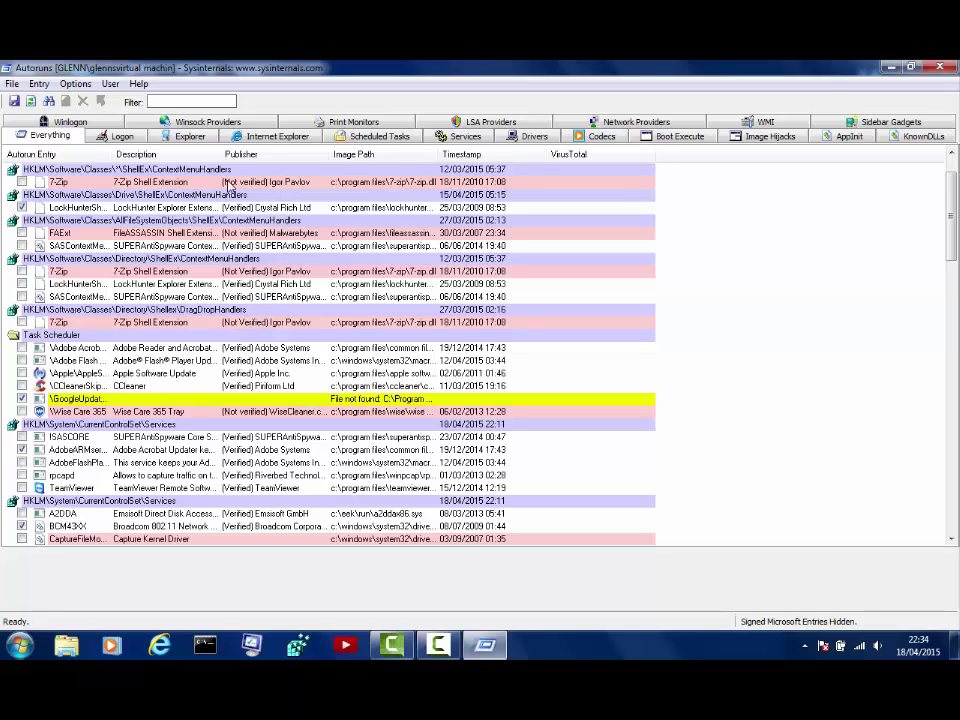
left_click(938, 68)
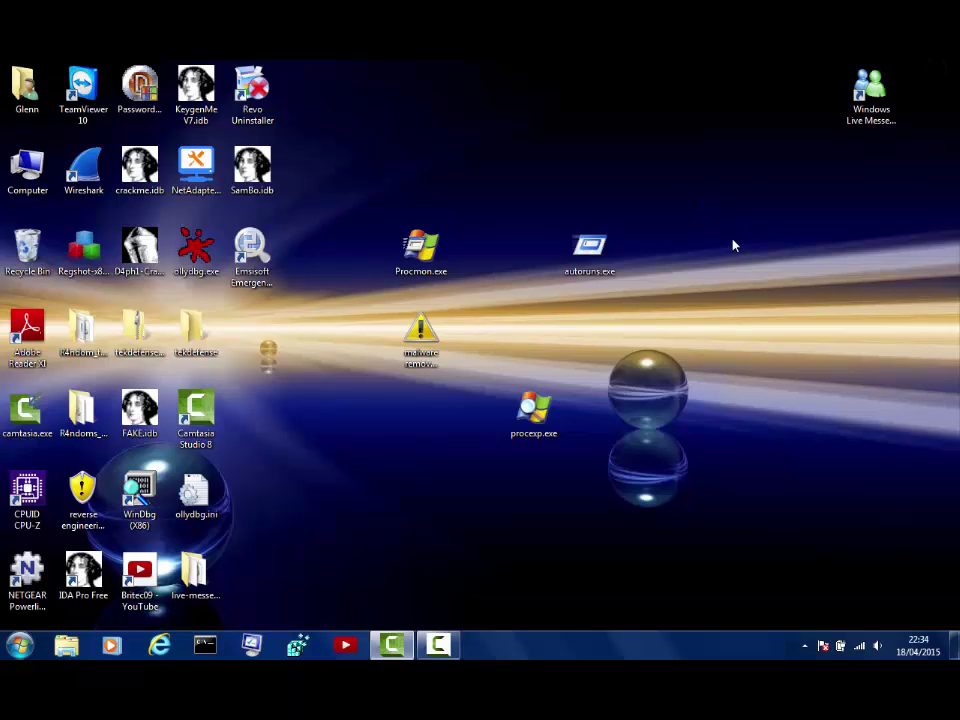
Step: Delete the Windows Live Messenger shortcut from the desktop and confirm moving it to the Recycle Bin
right_click(868, 104)
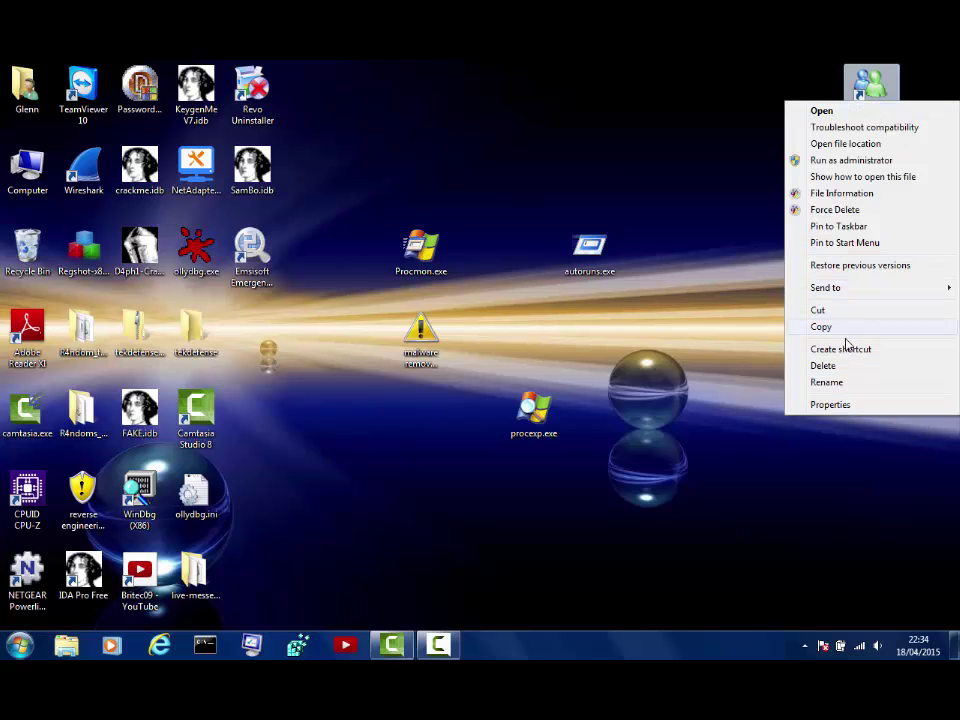
left_click(848, 368)
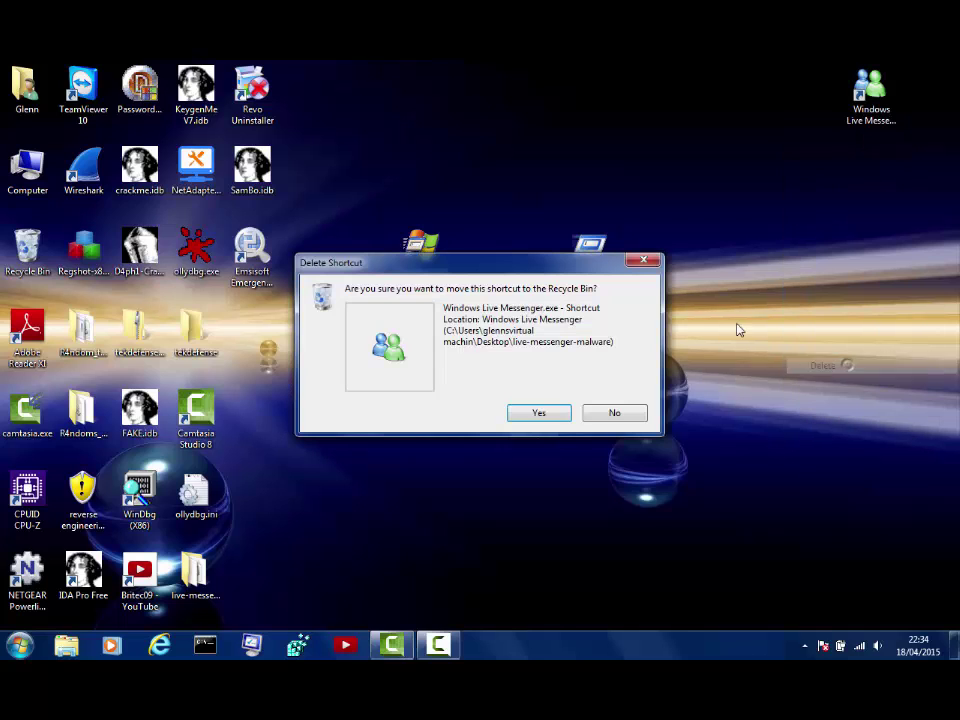
left_click(567, 413)
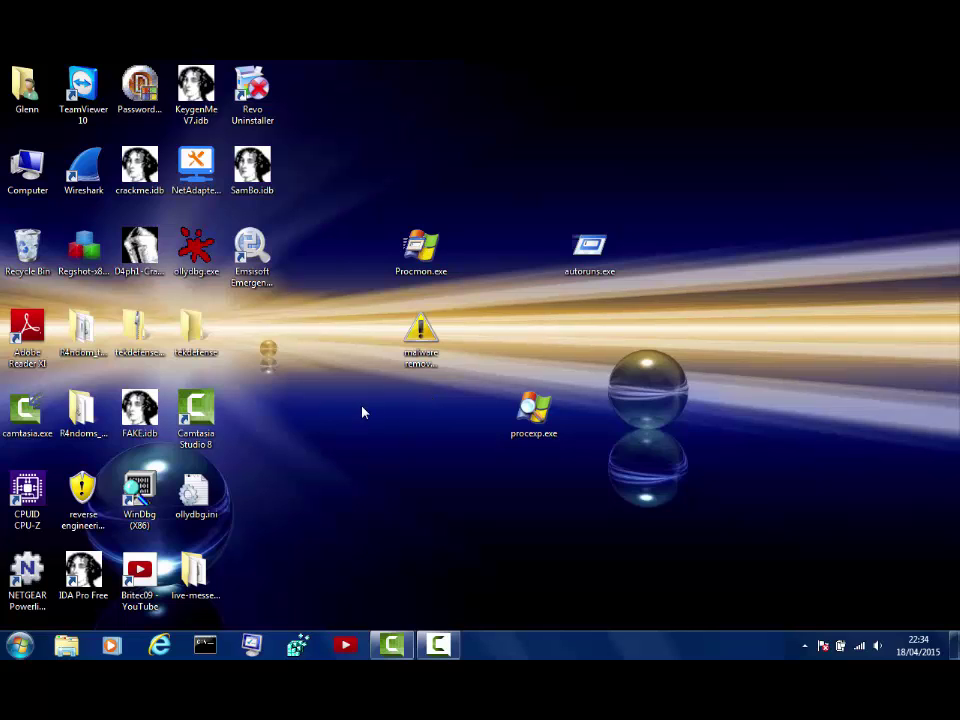
left_click(390, 368)
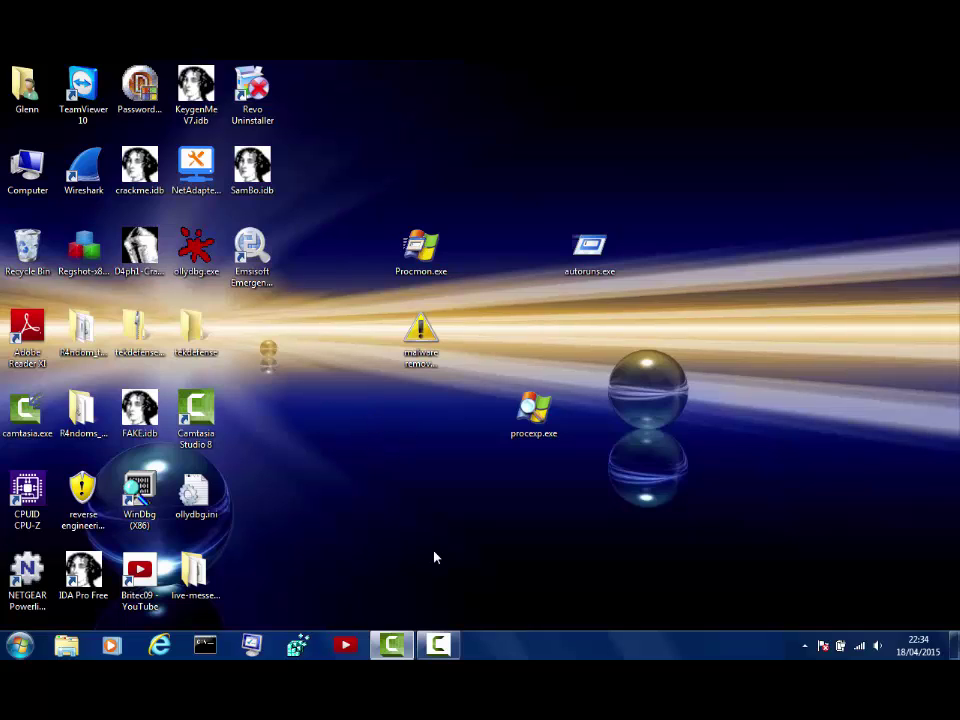
left_click(438, 632)
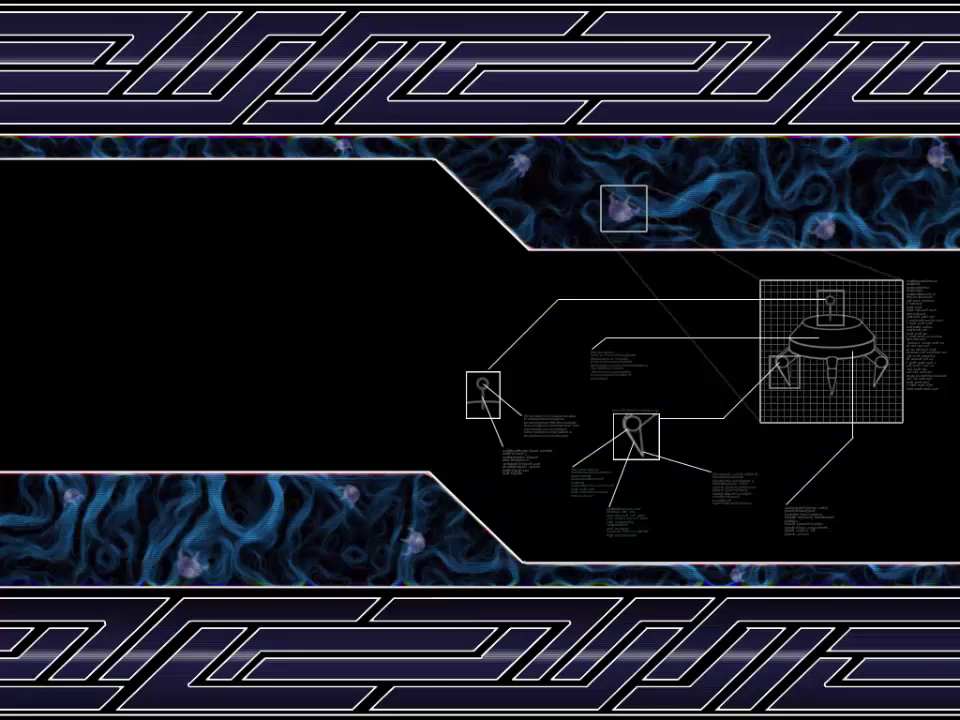